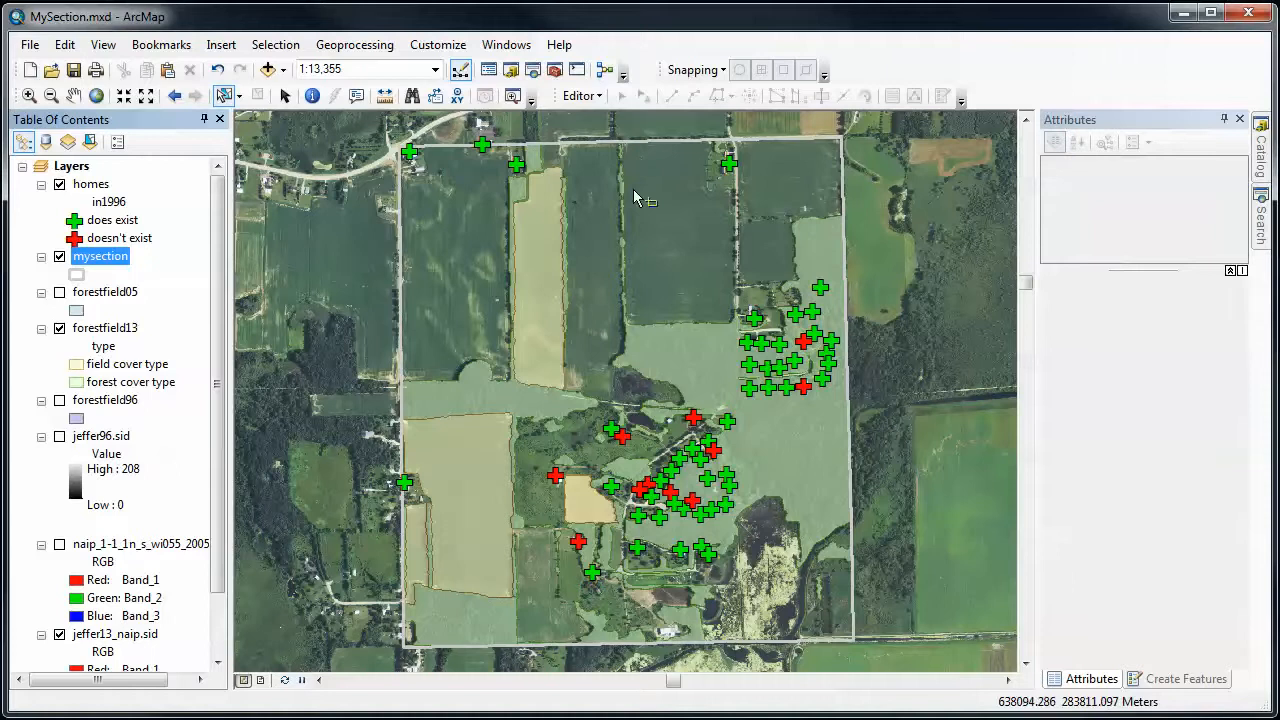
# - Start an edit session on the forestfield13 layer and display the available feature creation templates
pyautogui.click(581, 96)
pyautogui.click(585, 115)
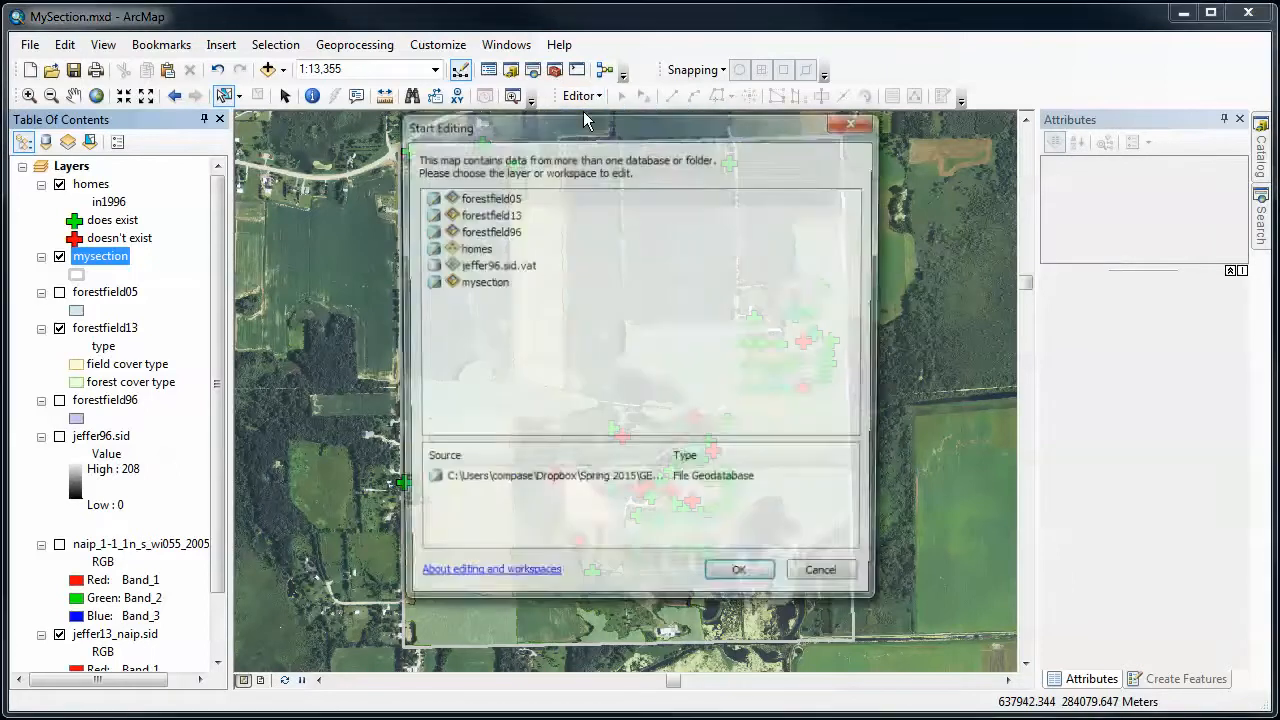
pyautogui.click(490, 214)
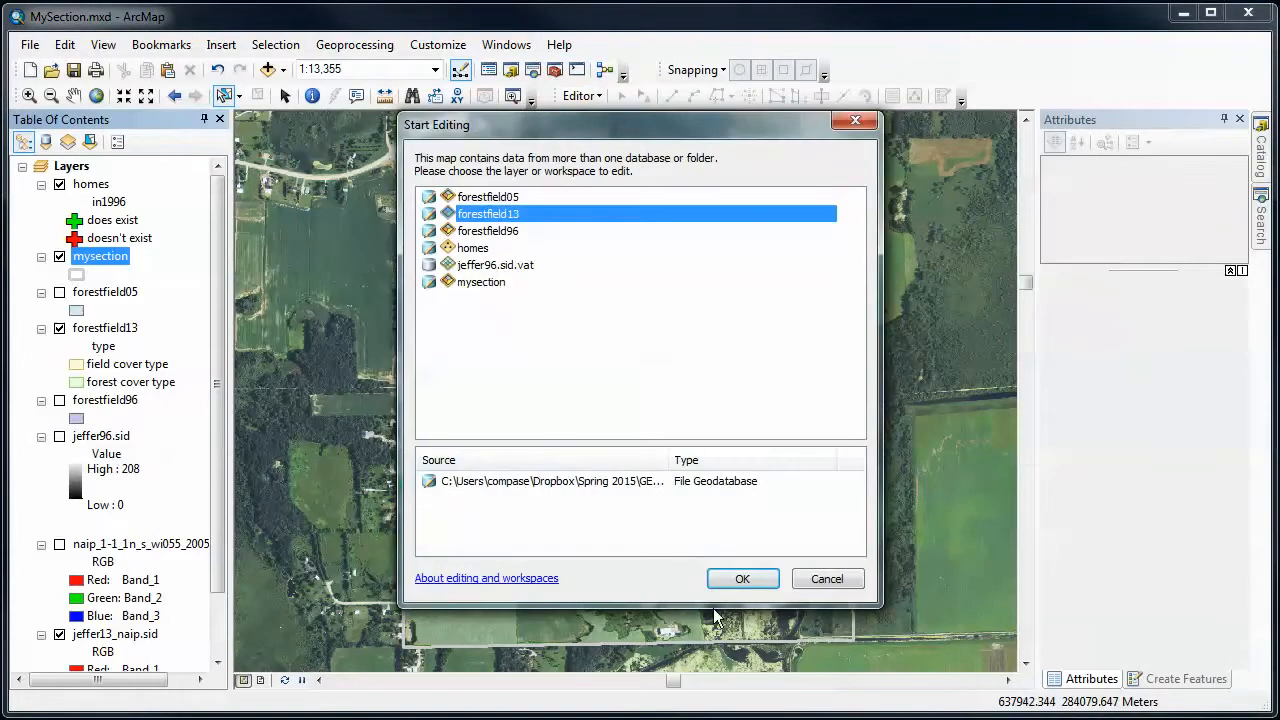
pyautogui.click(742, 581)
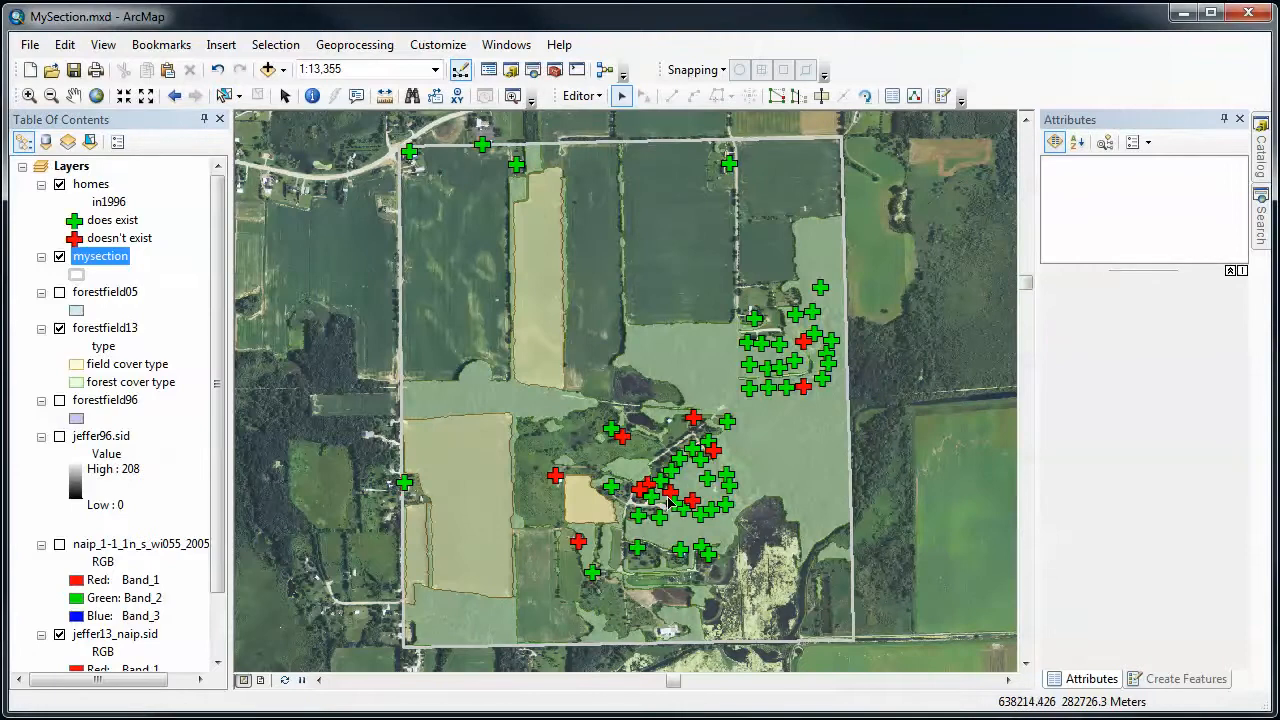
pyautogui.click(1180, 681)
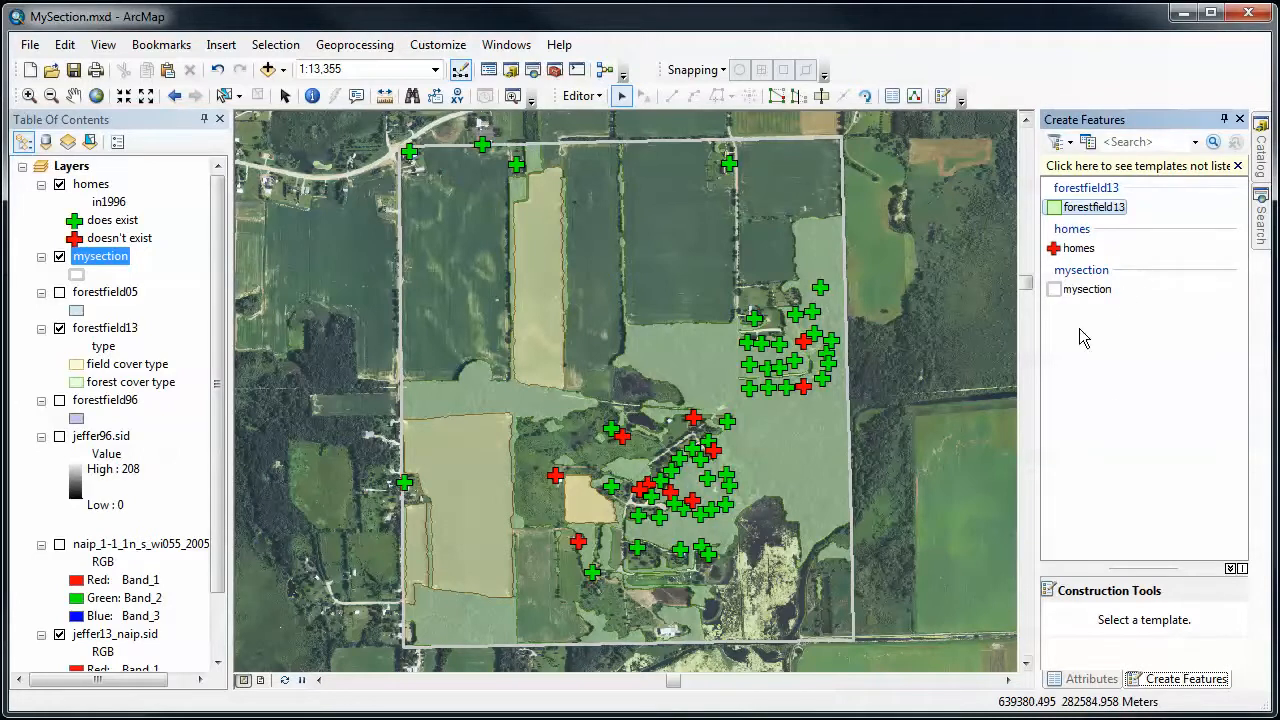
pyautogui.click(1090, 679)
pyautogui.click(1160, 680)
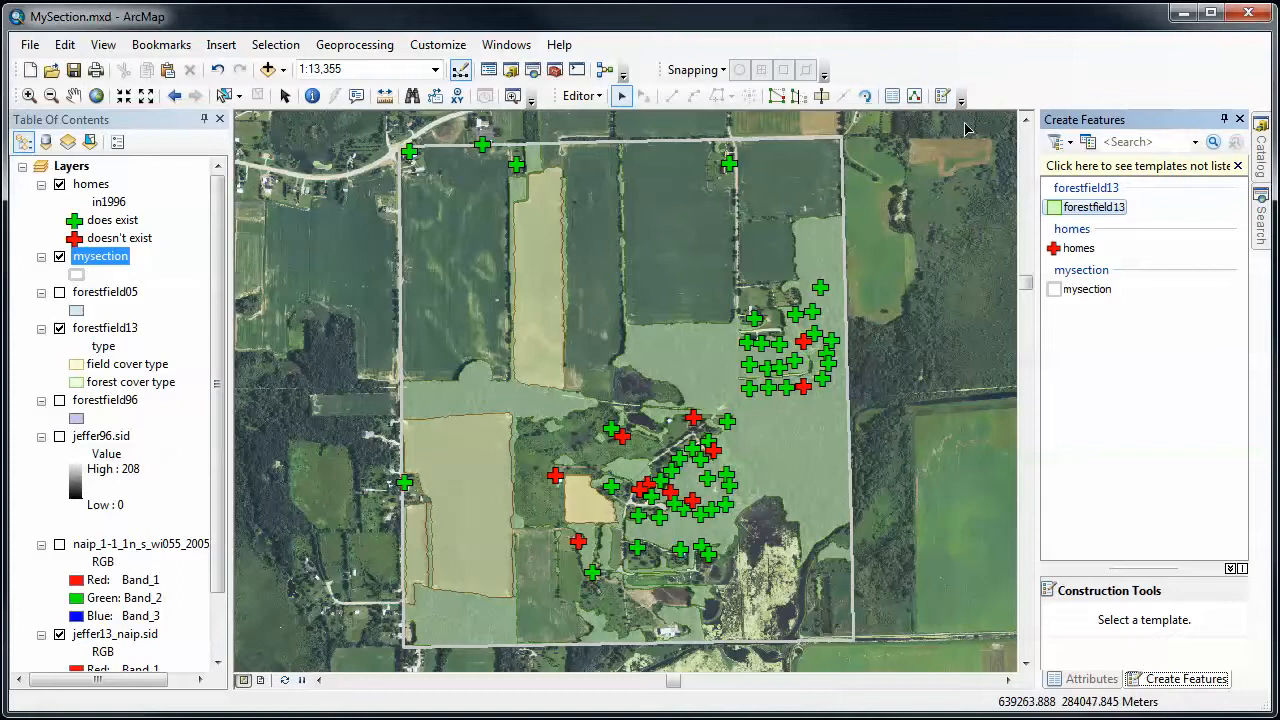
# - Start a forestfield13 polygon and digitize its east edge northward along the farmyard's curved western boundary, up to near the wooded patch
pyautogui.click(1090, 218)
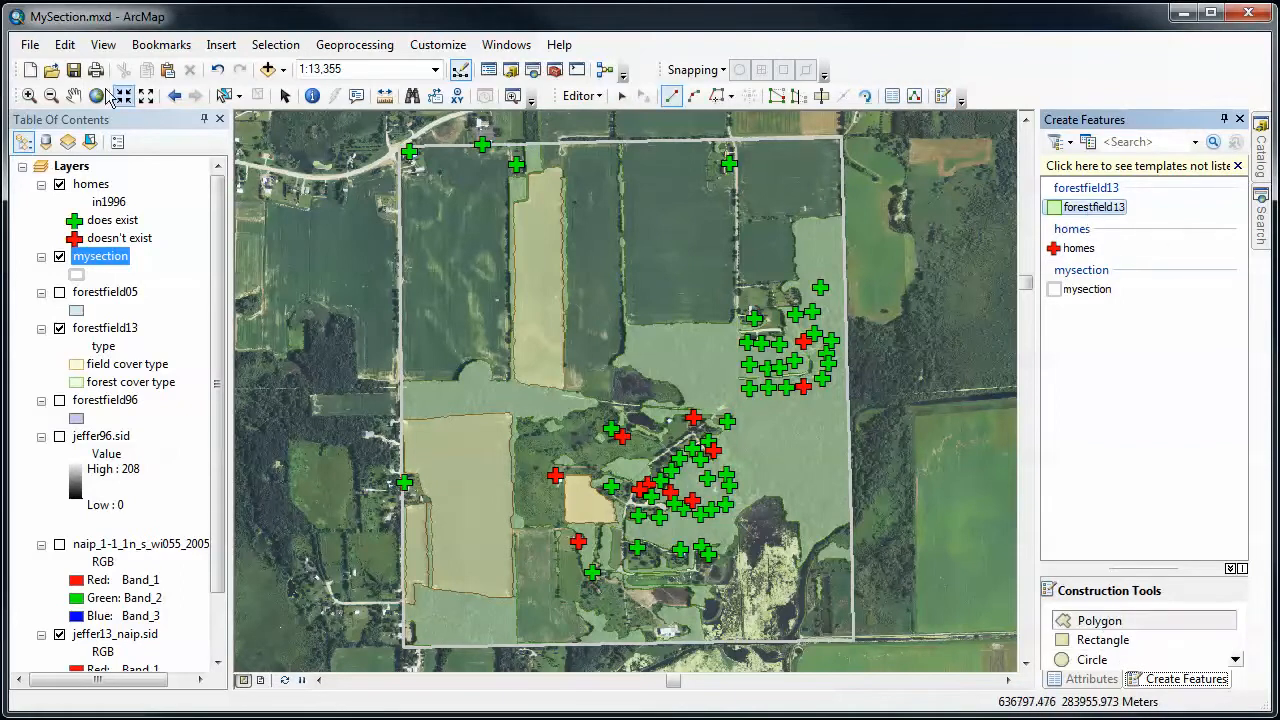
pyautogui.click(29, 95)
pyautogui.moveTo(606, 134); pyautogui.dragTo(758, 352)
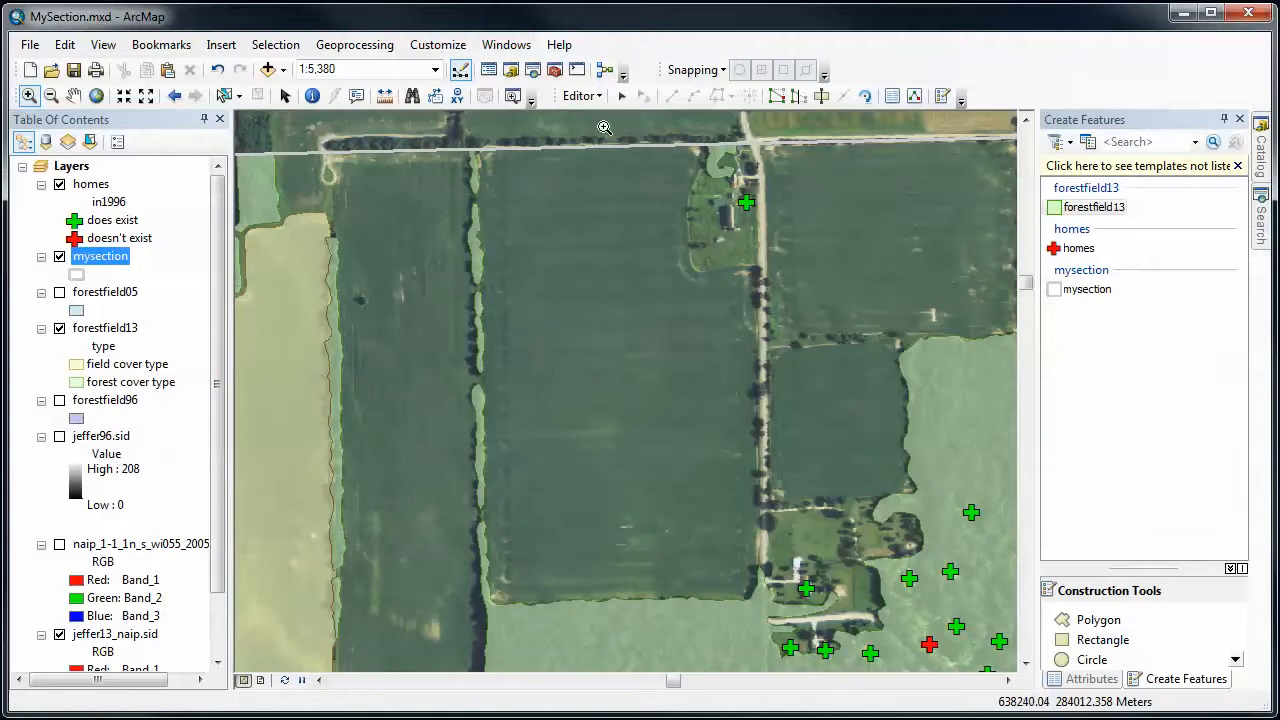
pyautogui.moveTo(739, 285); pyautogui.dragTo(828, 332)
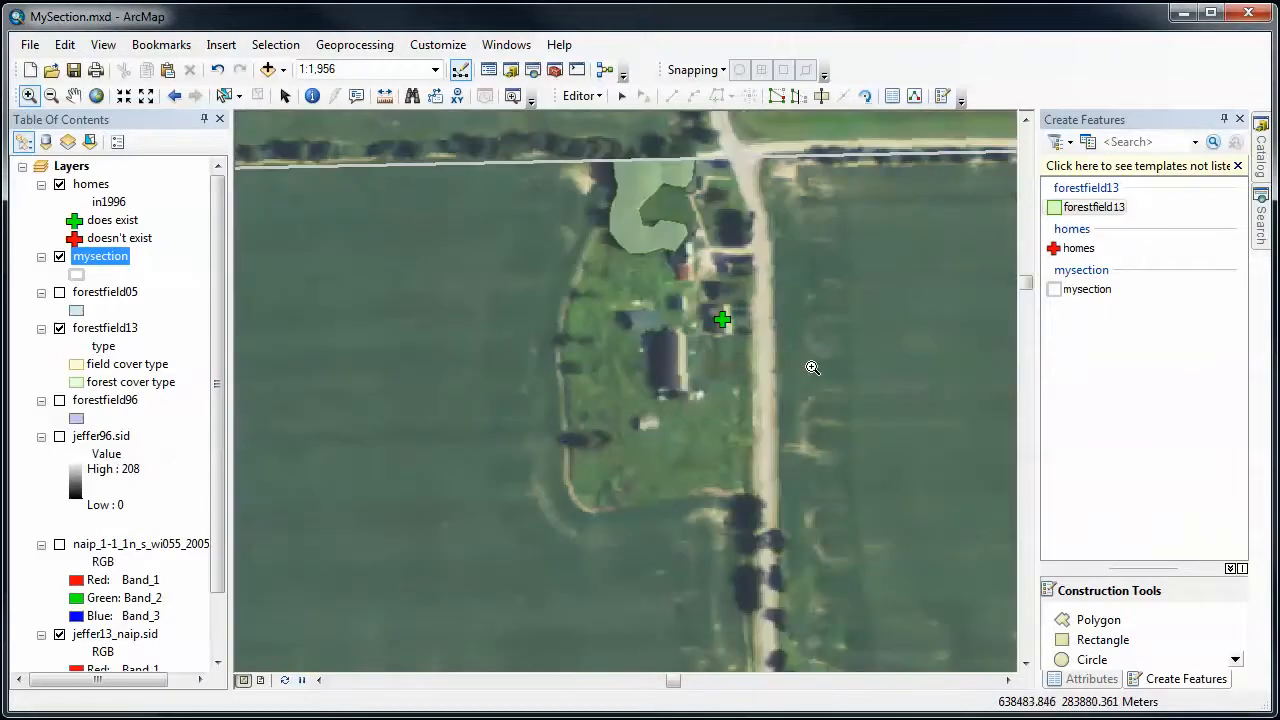
pyautogui.click(1099, 621)
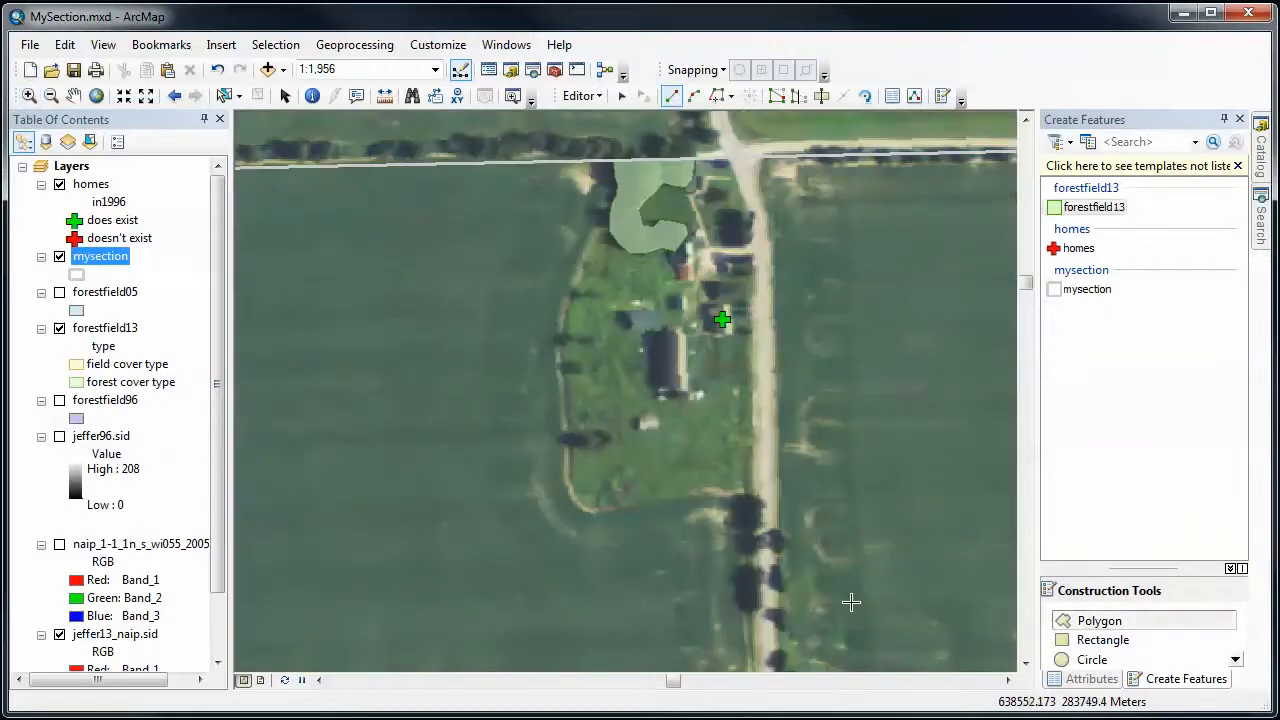
pyautogui.click(578, 504)
pyautogui.click(567, 487)
pyautogui.click(564, 456)
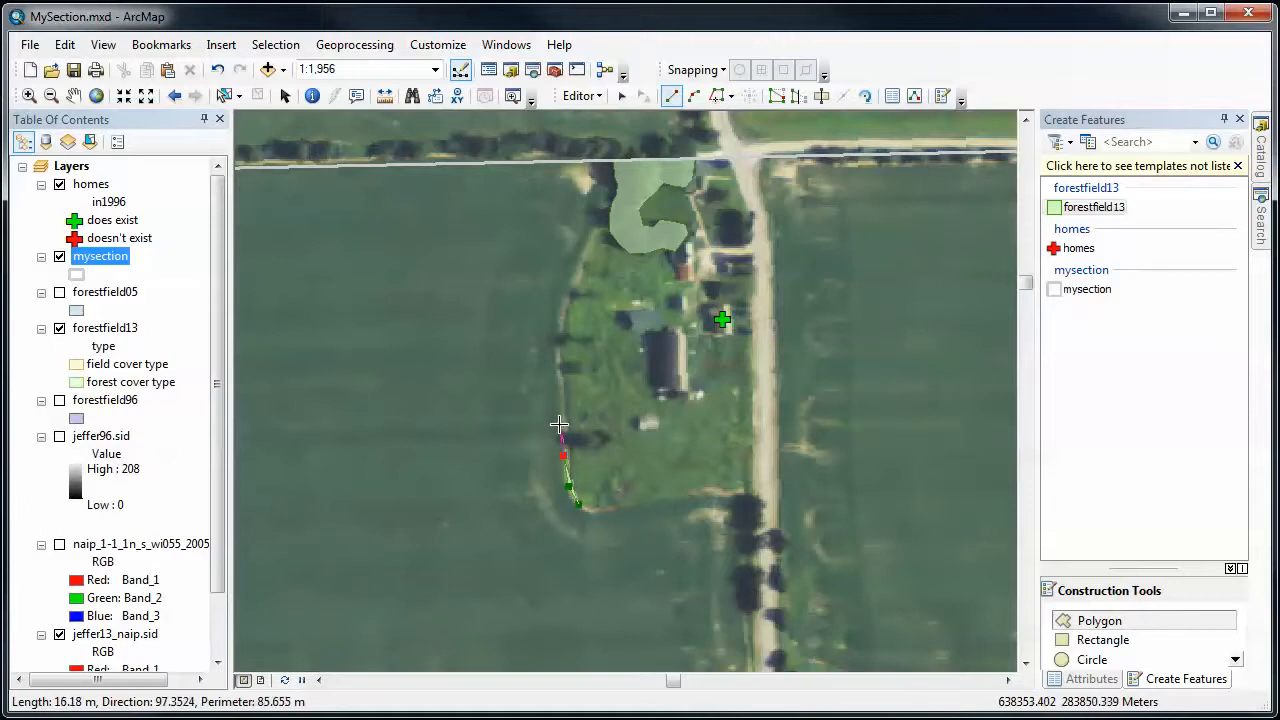
pyautogui.click(562, 416)
pyautogui.click(556, 355)
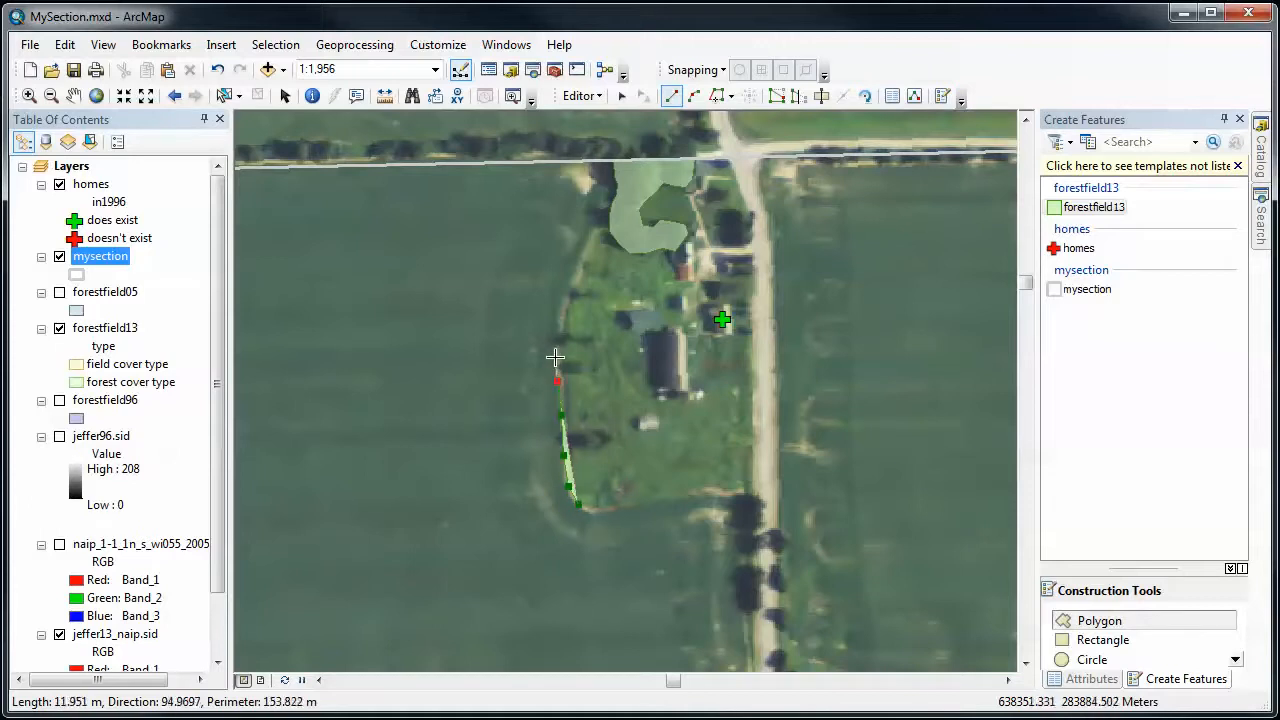
pyautogui.click(556, 323)
pyautogui.click(563, 300)
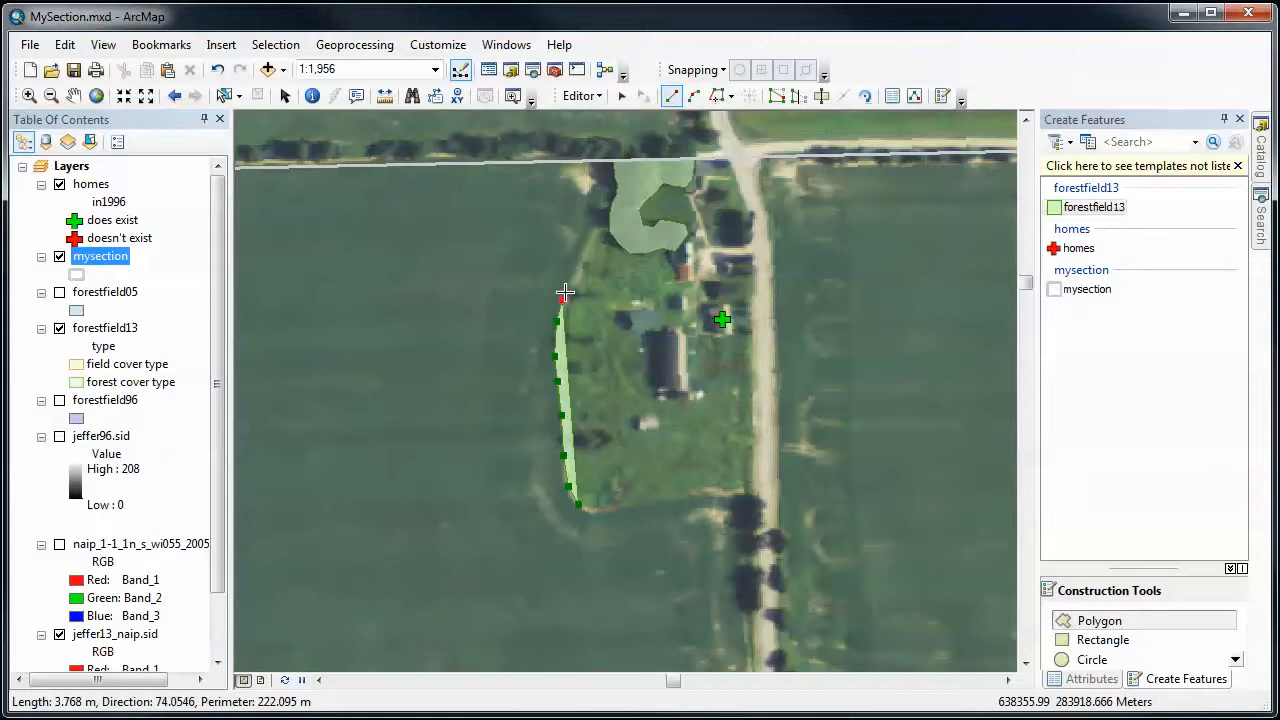
pyautogui.click(572, 273)
pyautogui.click(581, 249)
pyautogui.click(587, 235)
pyautogui.click(591, 232)
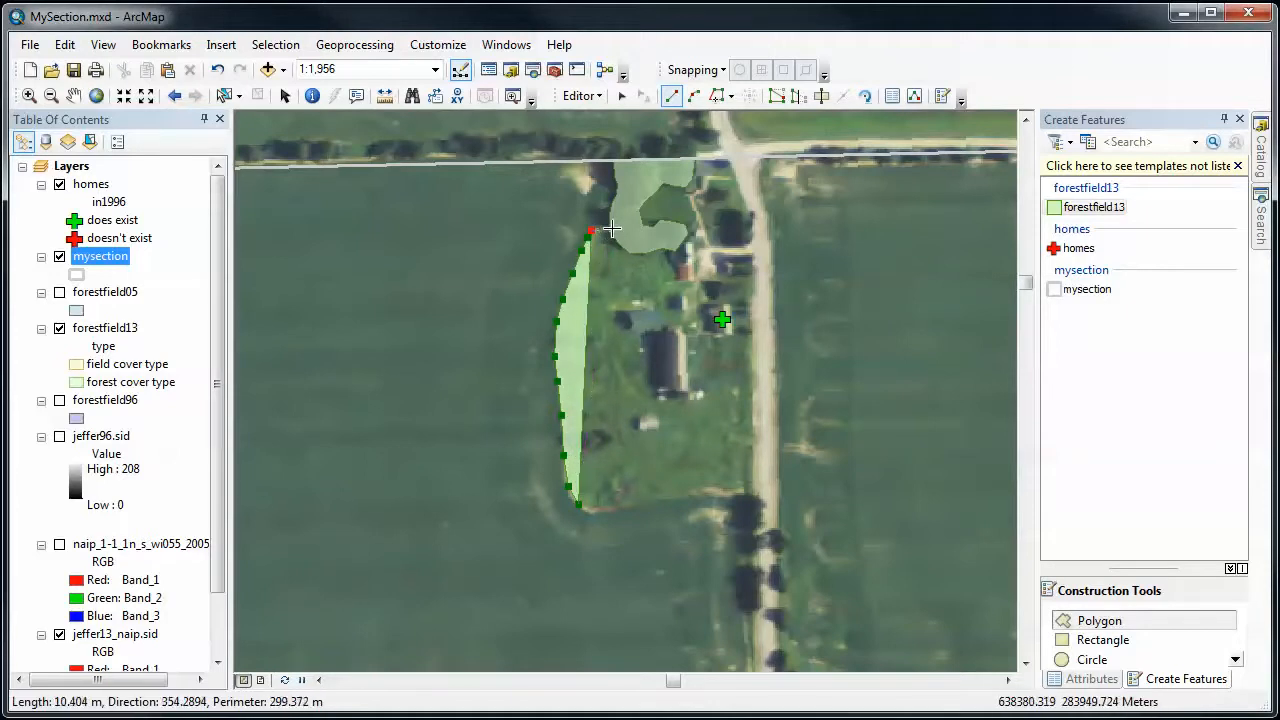
# - Trace the wooded patch's west edge, the section's north boundary and the east edge of the northernmost tree strip in the western hedgerow
pyautogui.click(717, 97)
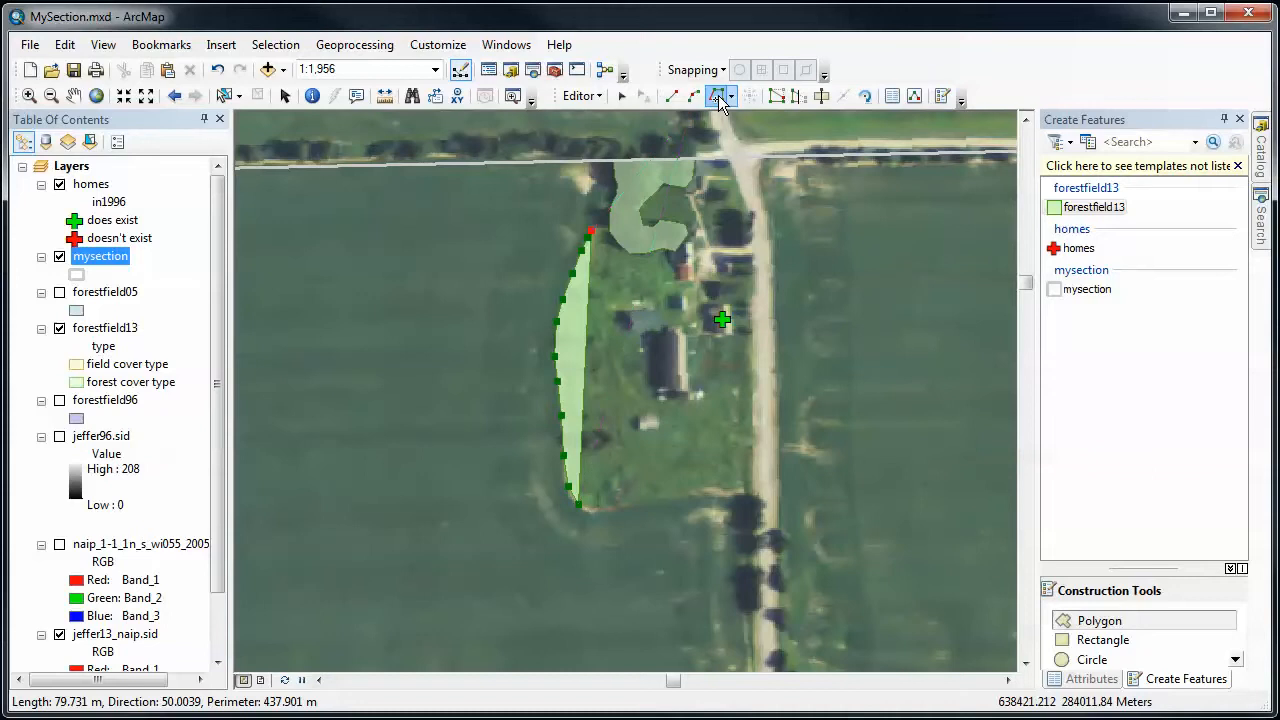
pyautogui.click(609, 226)
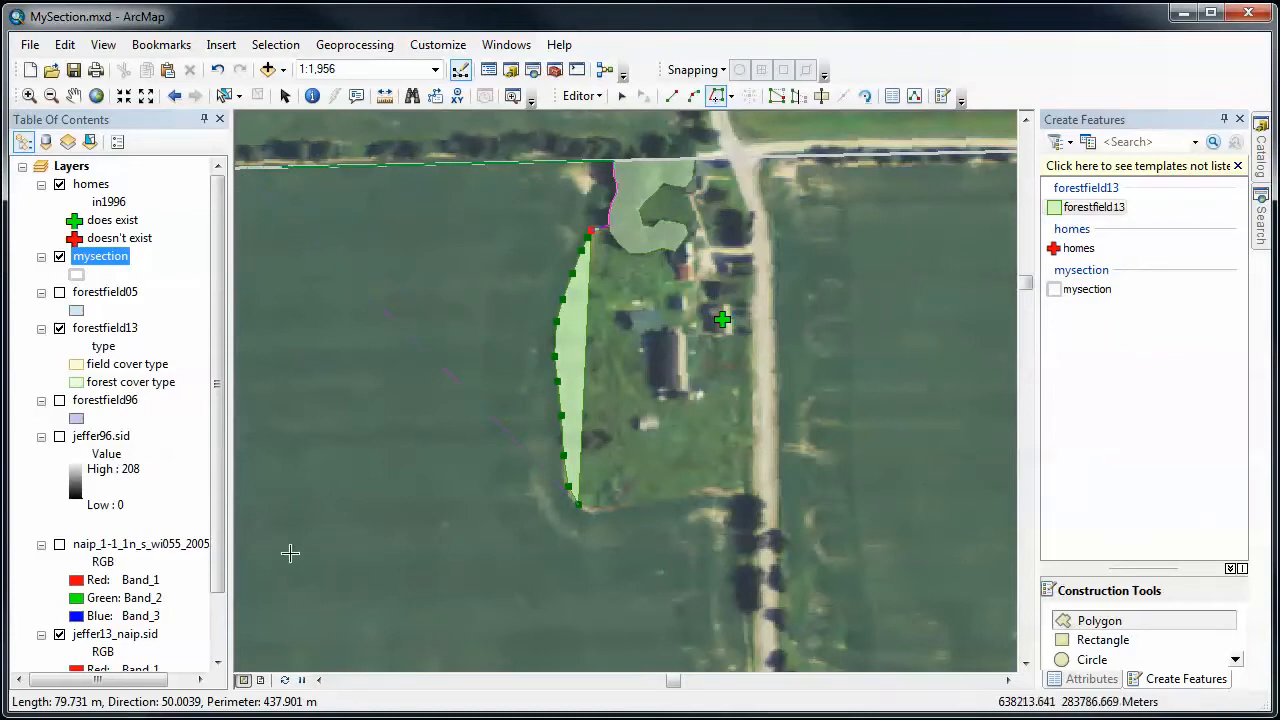
pyautogui.click(318, 680)
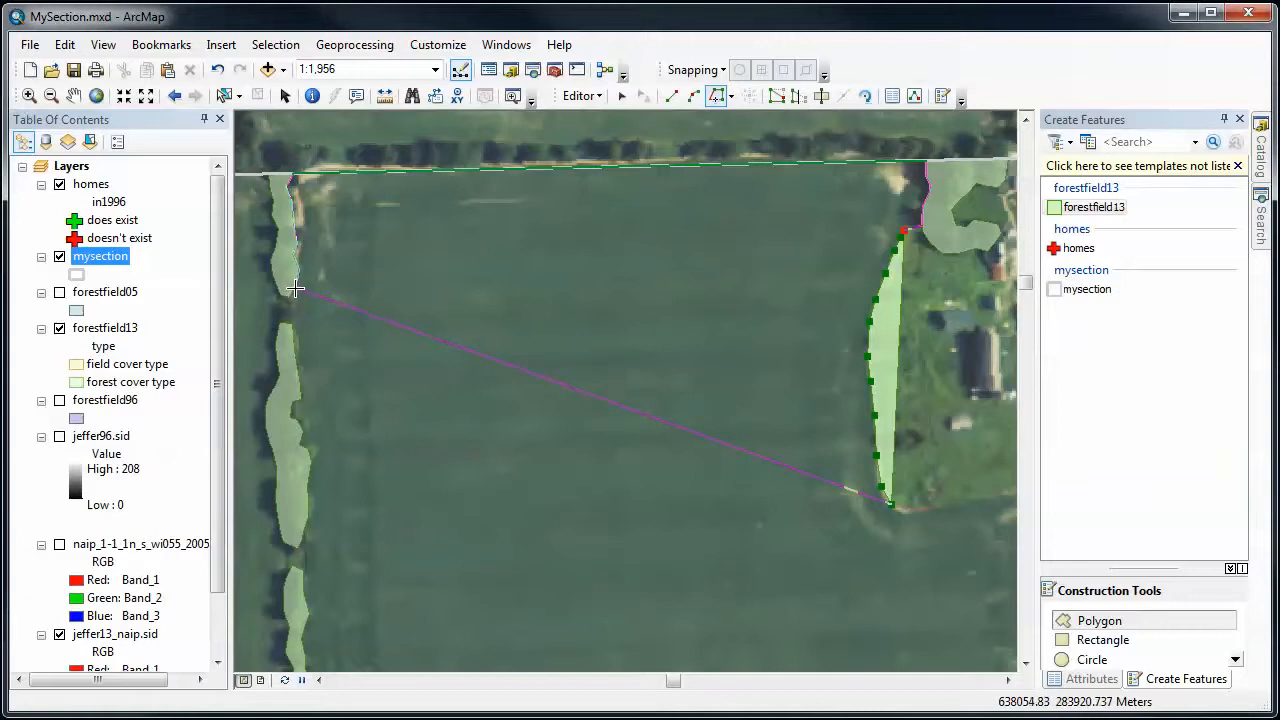
pyautogui.click(294, 289)
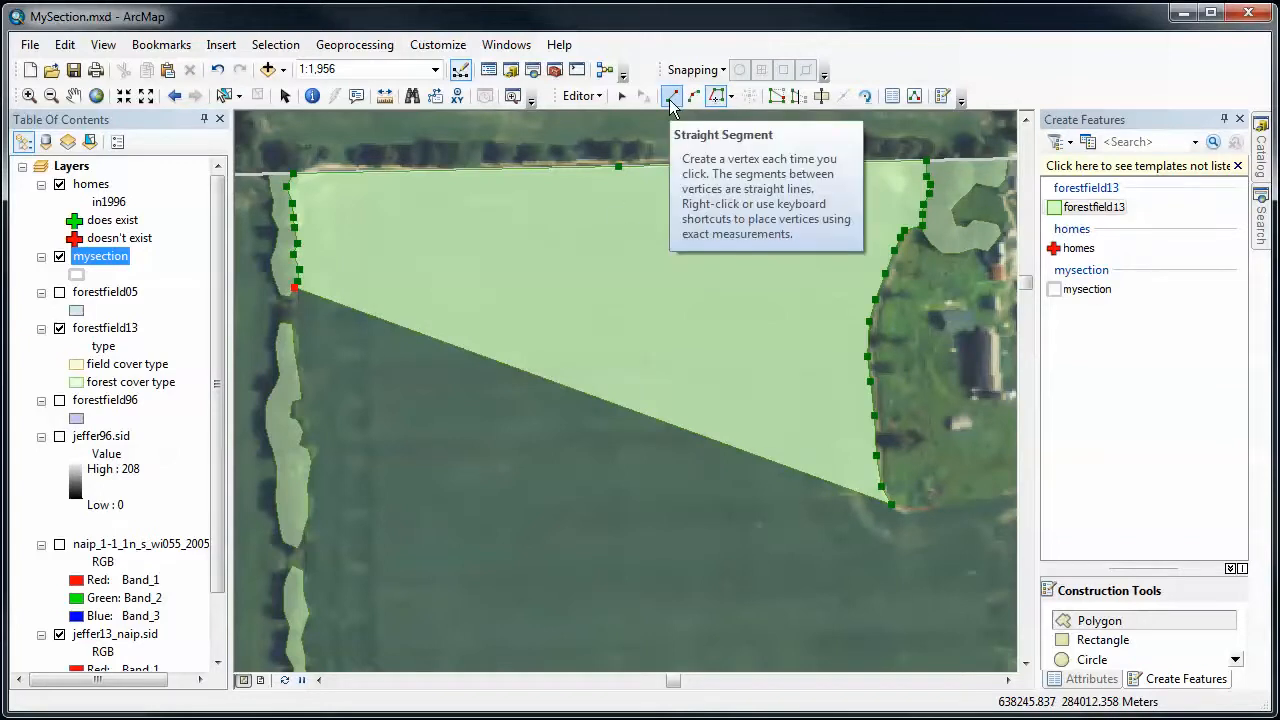
# - Bridge the gap below the first tree strip with straight segments and trace the east edge of the second strip
pyautogui.click(298, 305)
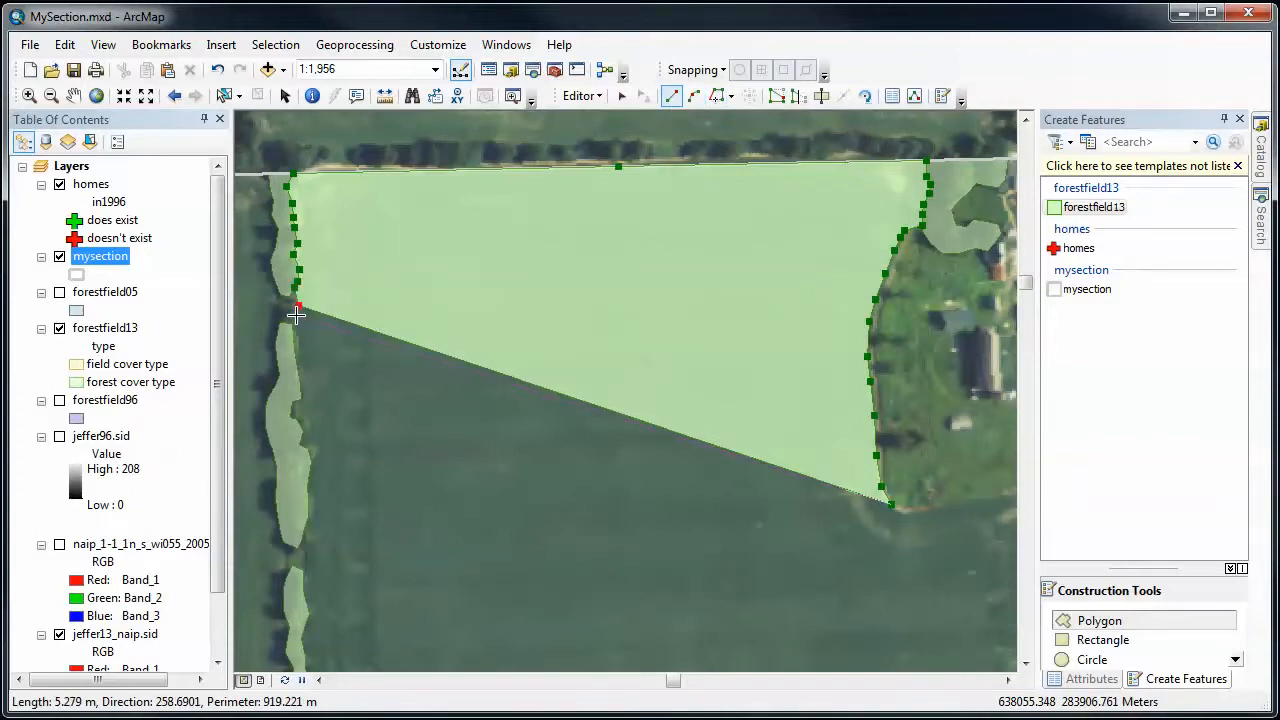
pyautogui.click(296, 316)
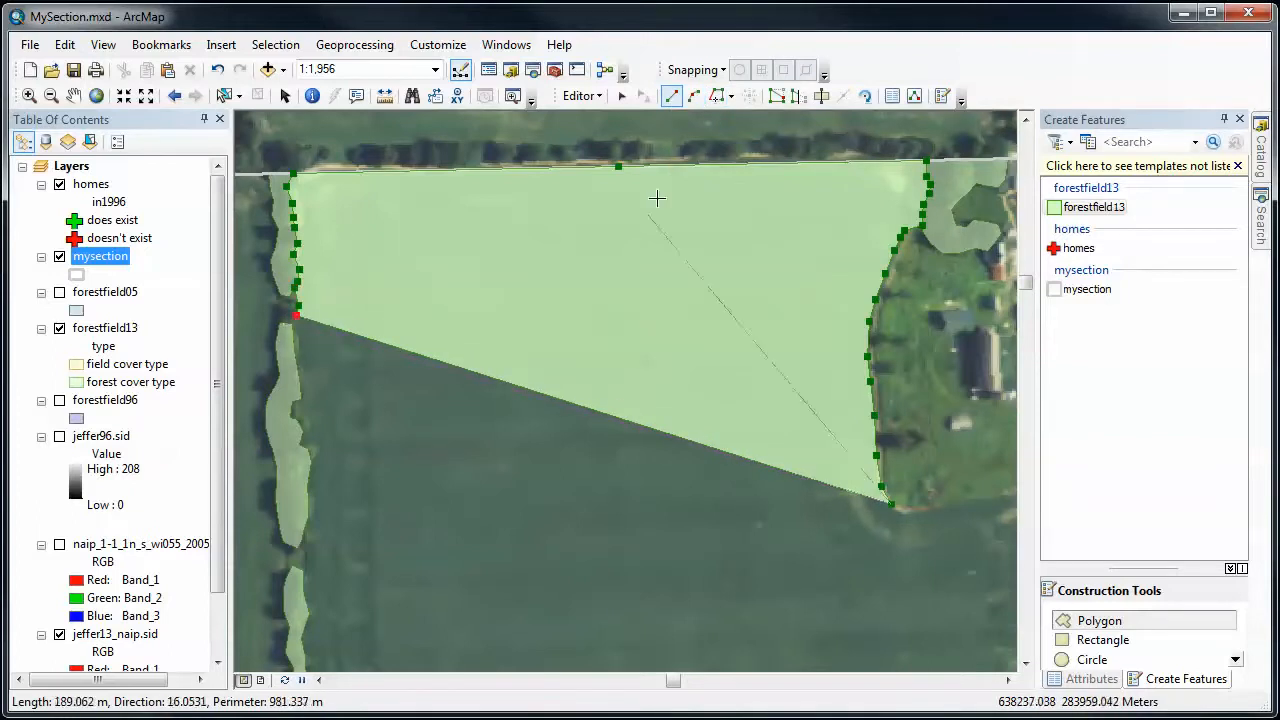
pyautogui.click(716, 95)
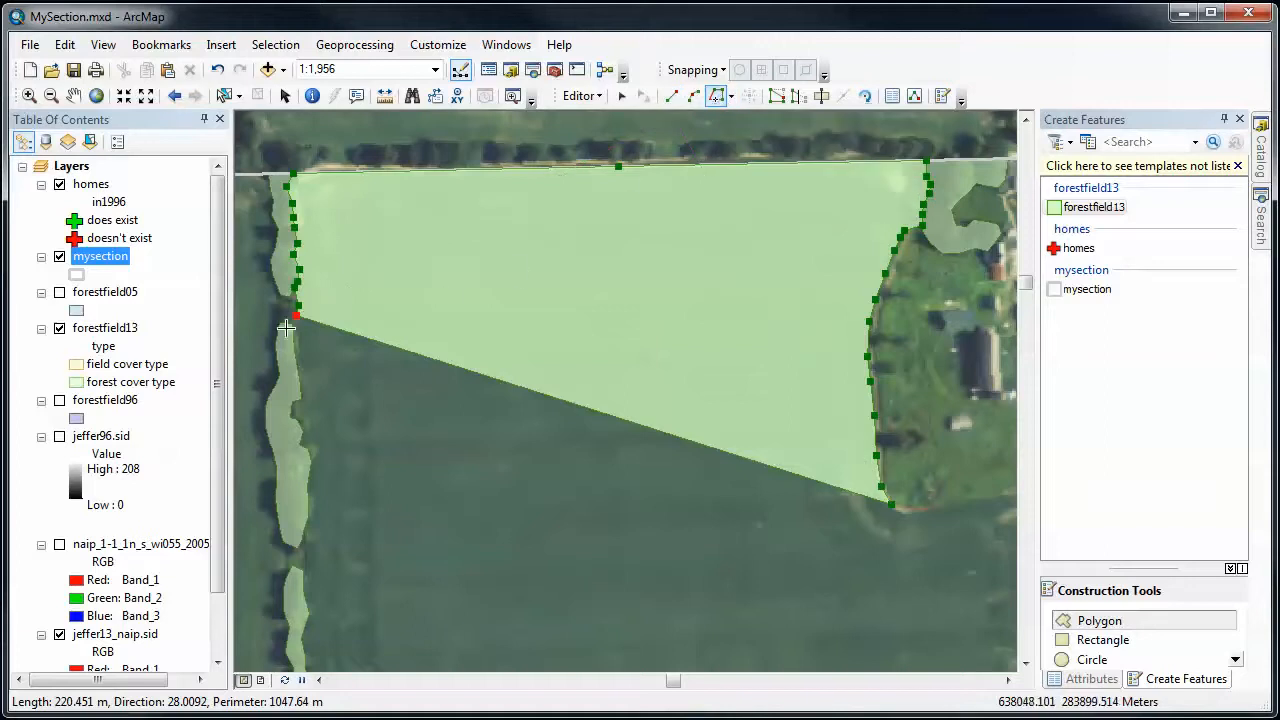
pyautogui.click(292, 325)
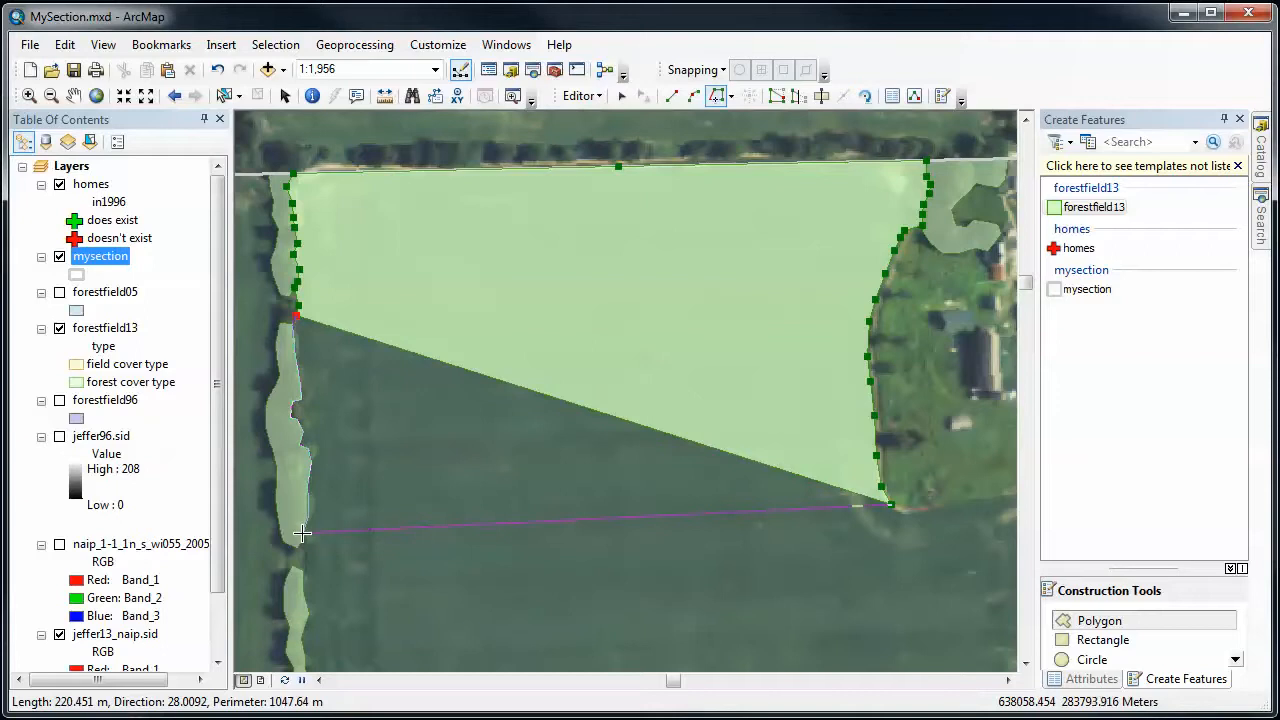
pyautogui.click(302, 533)
# - Add a straight segment across the gap below the second tree strip and trace the third strip's east edge to its southern end
pyautogui.click(671, 95)
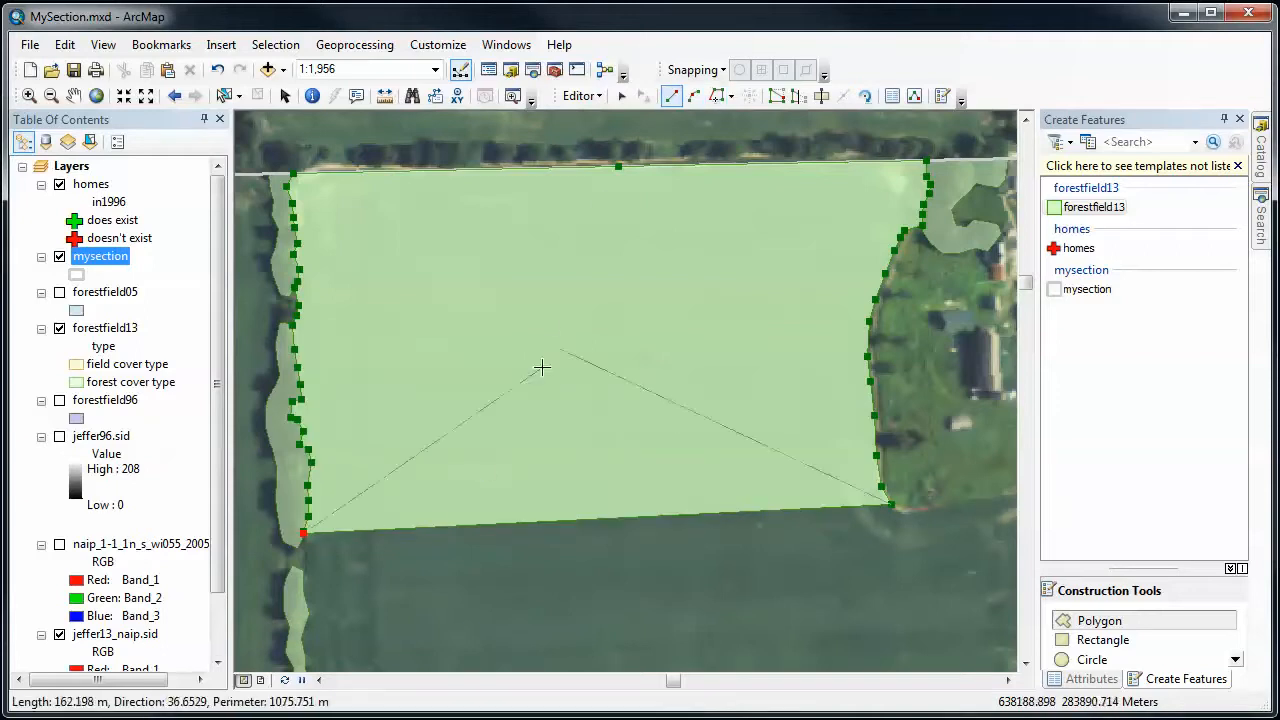
pyautogui.click(303, 553)
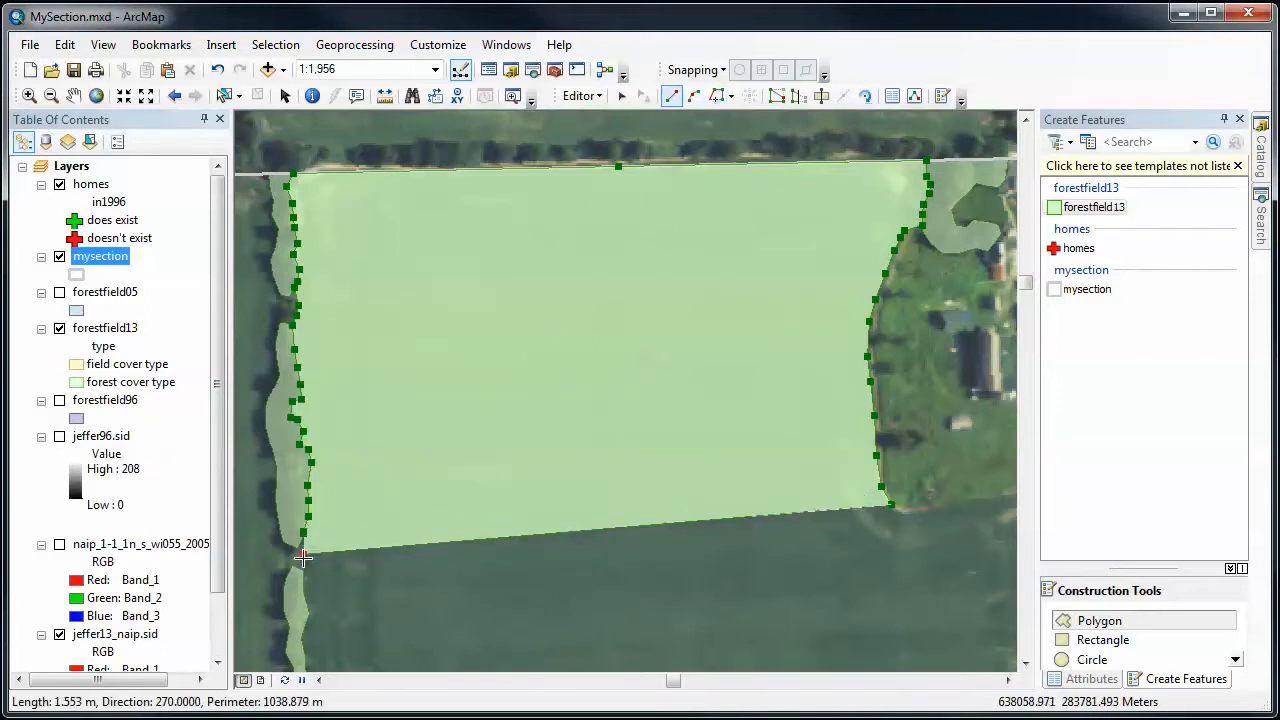
pyautogui.click(716, 95)
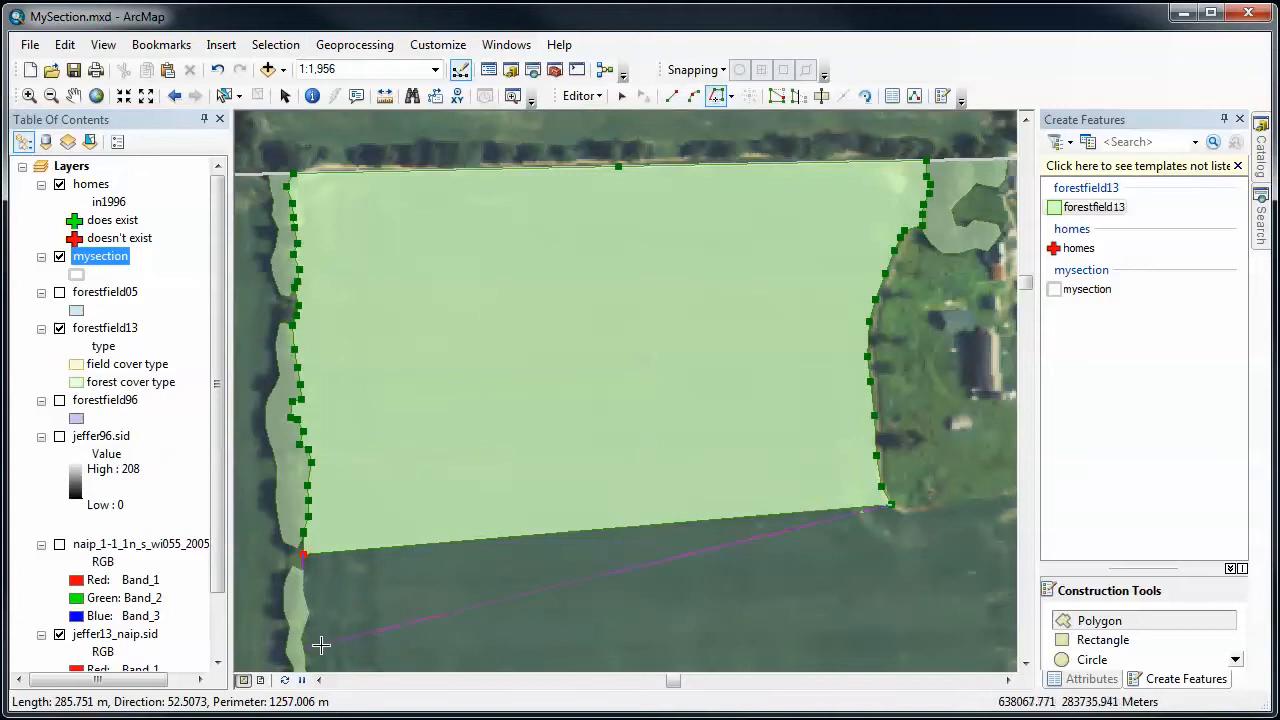
pyautogui.click(1025, 663)
pyautogui.click(1028, 665)
pyautogui.click(1028, 665)
pyautogui.click(1028, 665)
pyautogui.click(1027, 665)
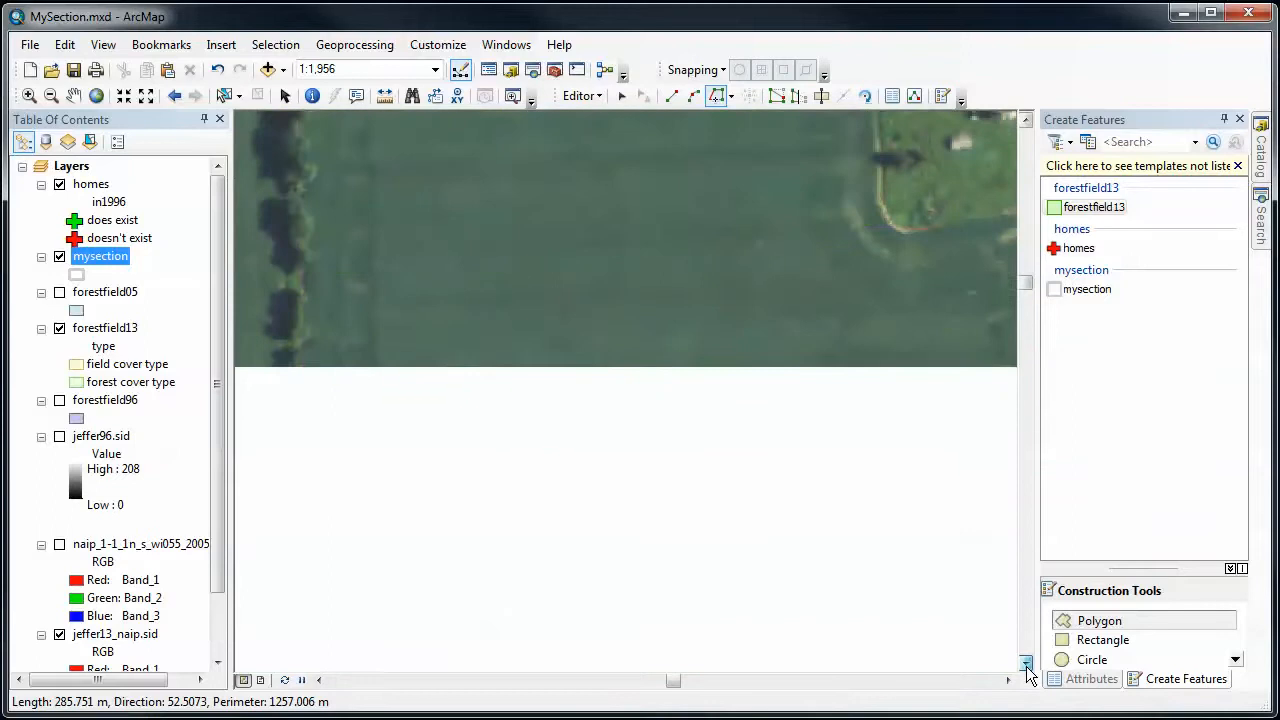
pyautogui.click(1026, 664)
pyautogui.click(1026, 664)
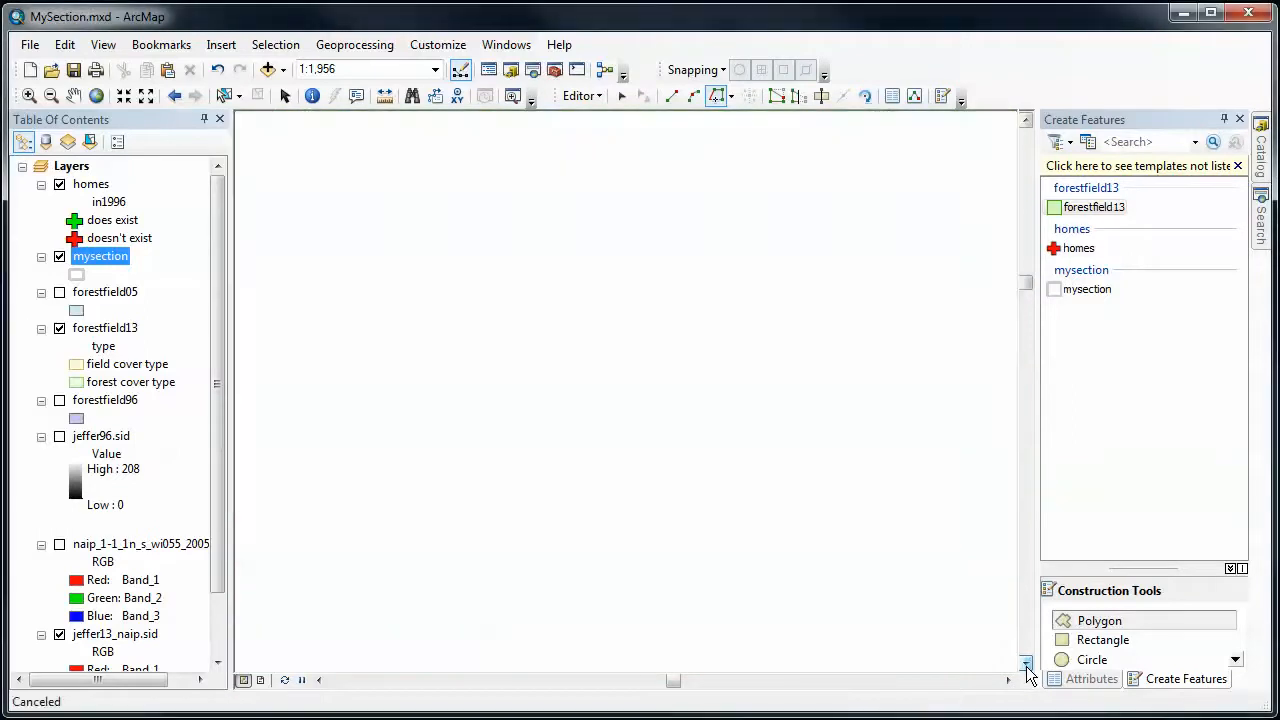
pyautogui.click(1026, 665)
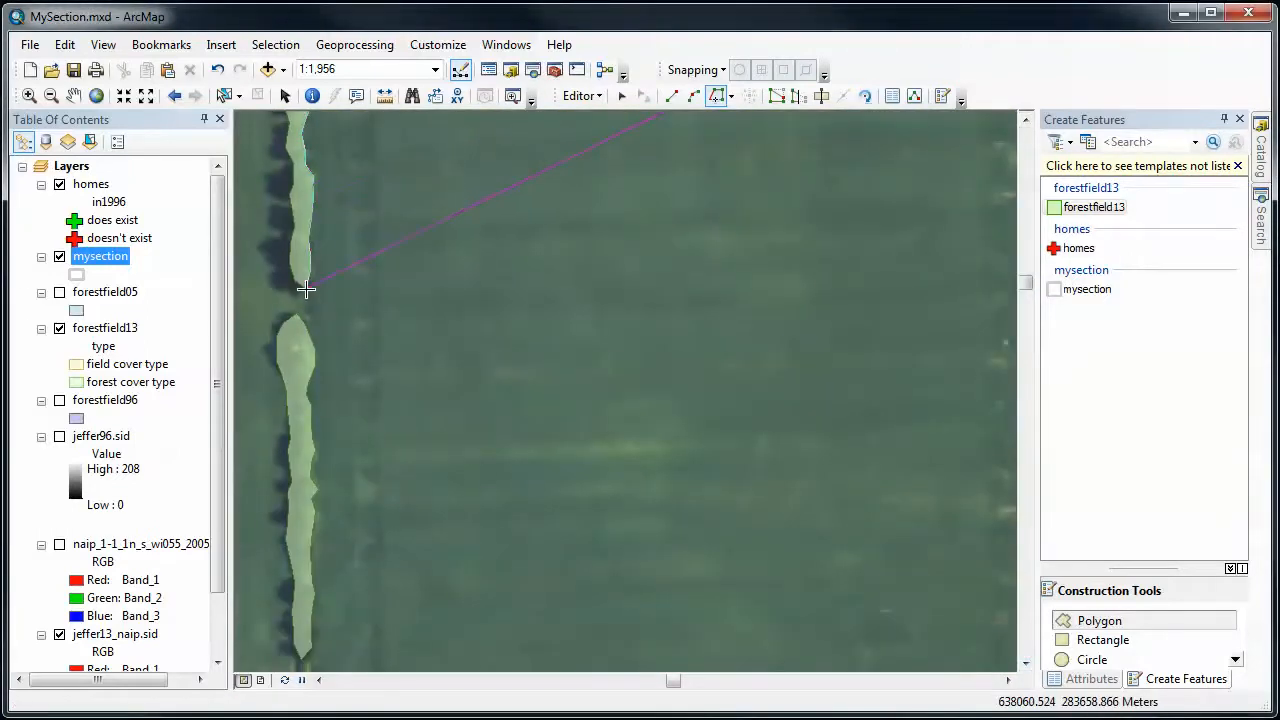
pyautogui.click(306, 289)
# - Bridge the gap below the third tree strip with straight segments and trace the fourth strip's east edge to its southern tip
pyautogui.click(671, 95)
pyautogui.click(307, 304)
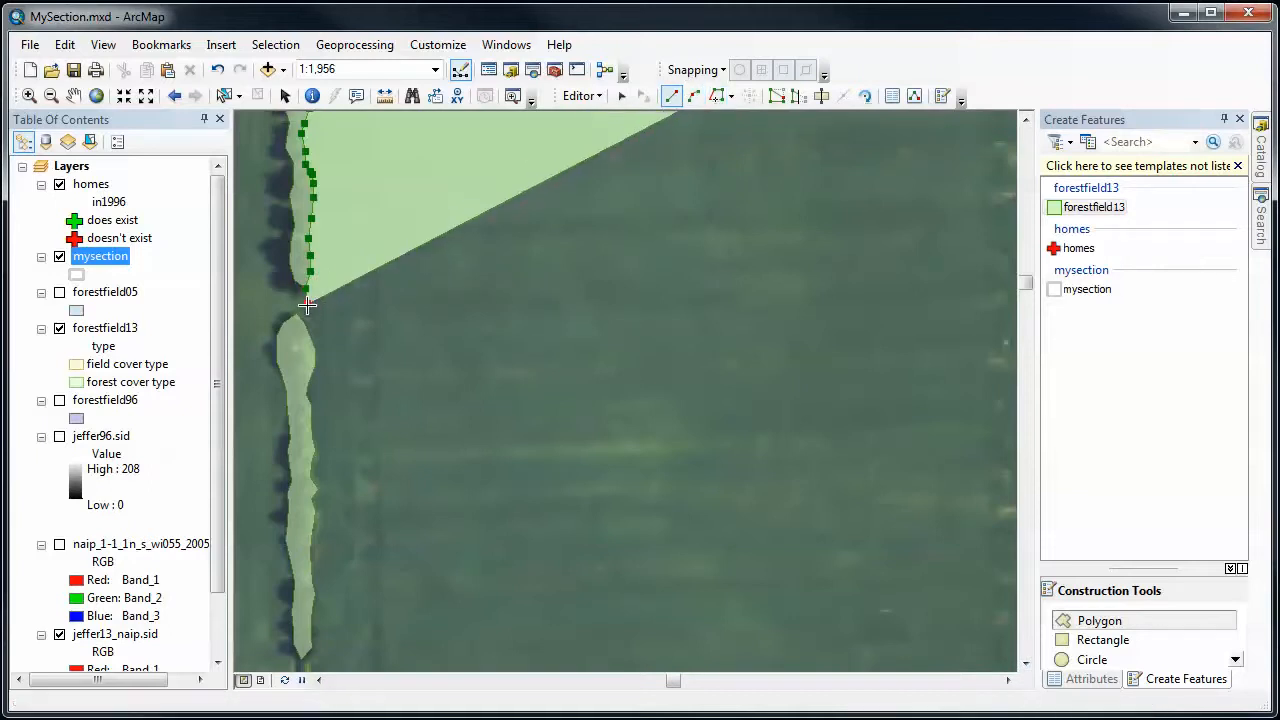
pyautogui.click(307, 311)
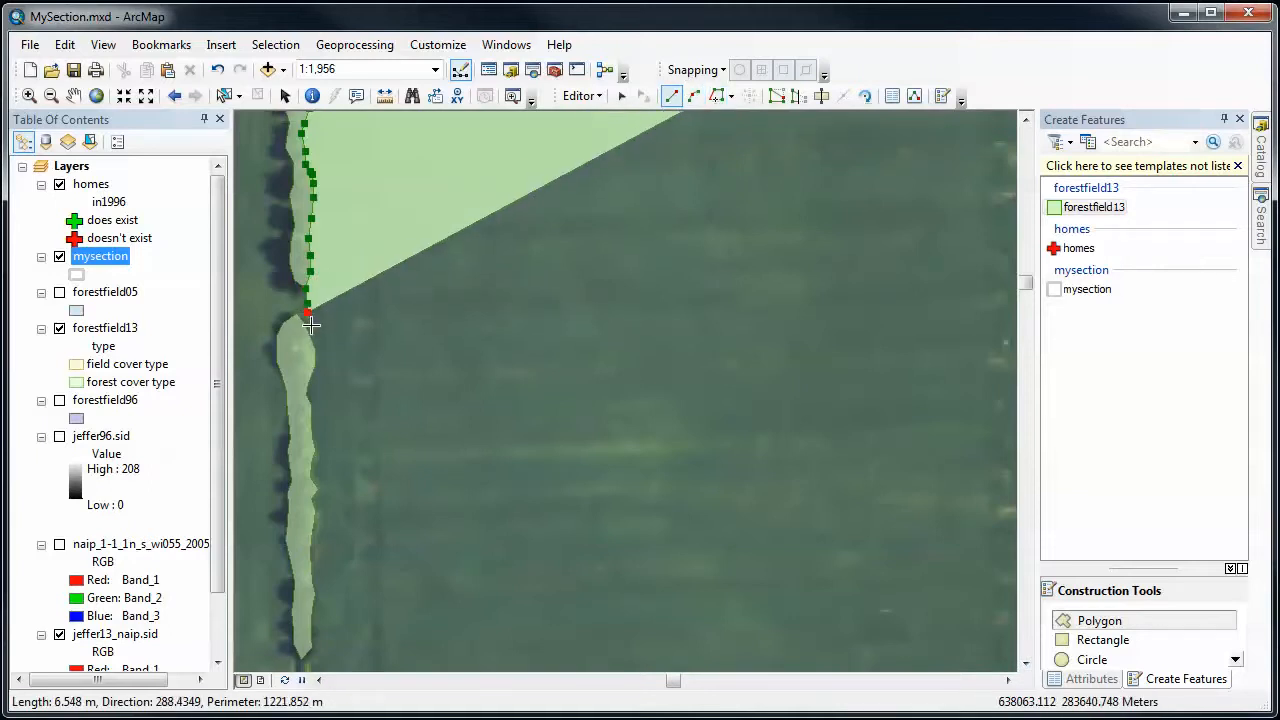
pyautogui.click(717, 95)
pyautogui.click(304, 326)
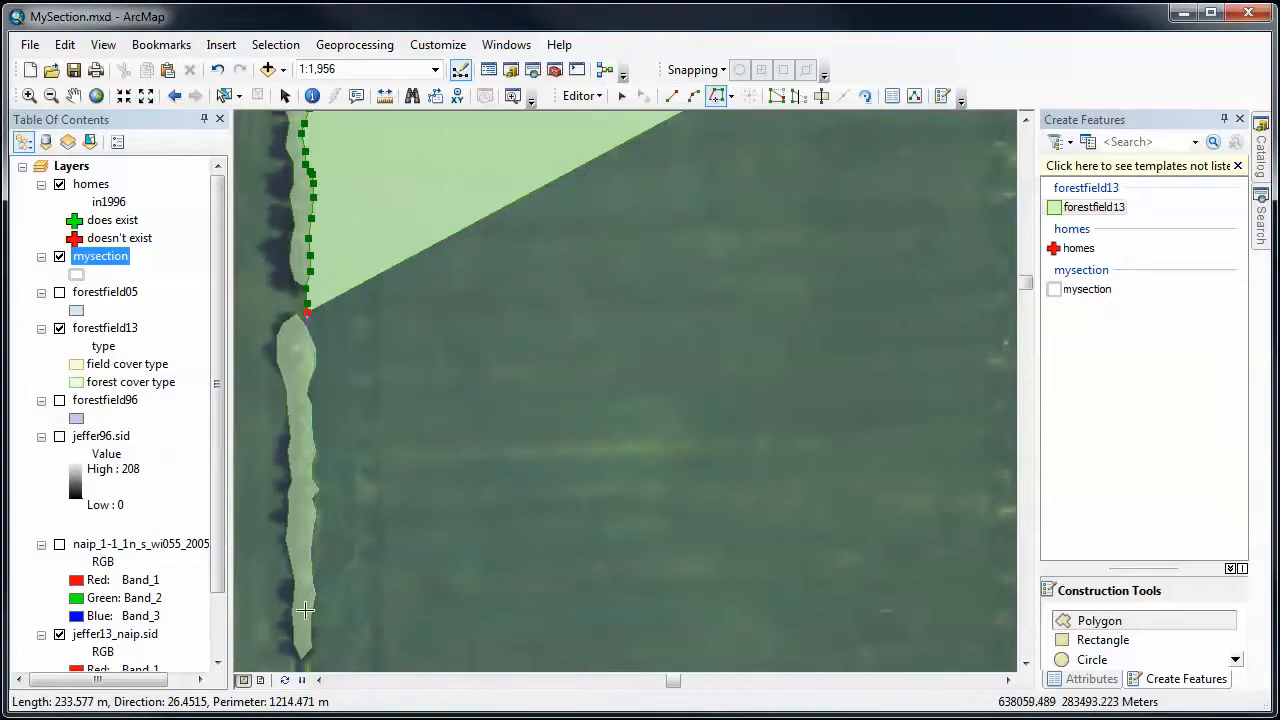
pyautogui.click(311, 652)
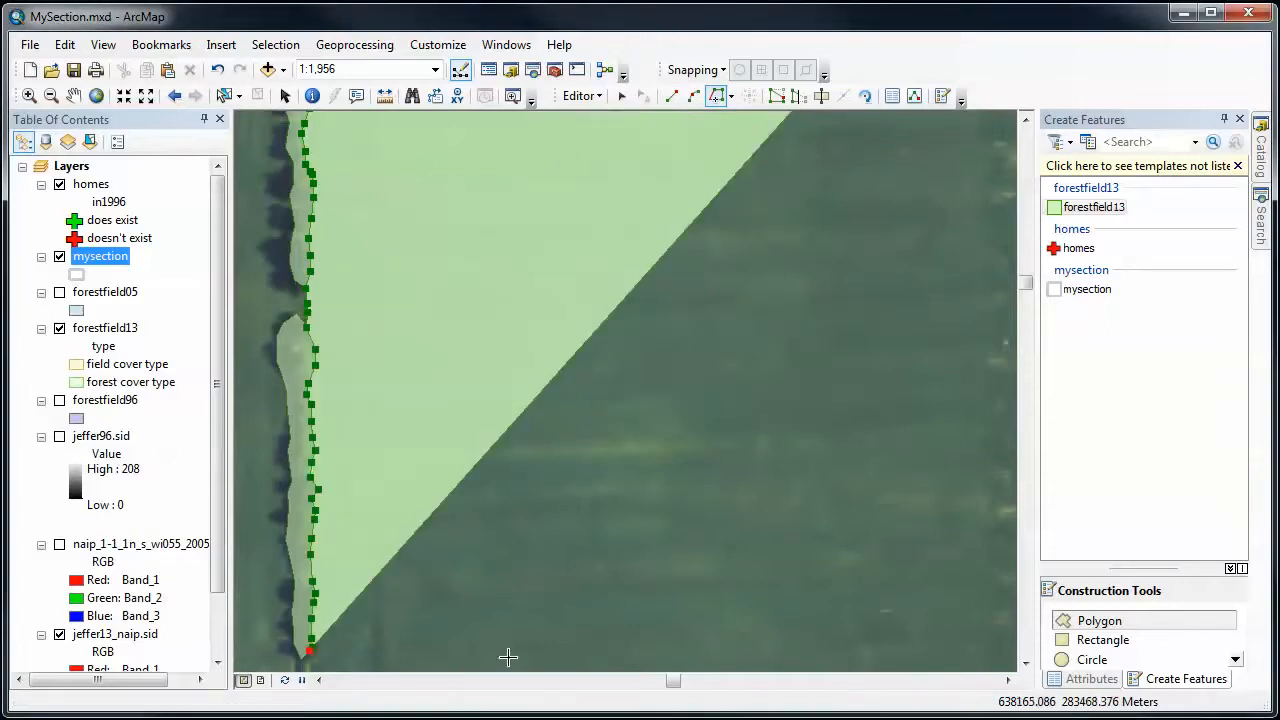
# - Zoom the map to the extent of the mysection layer
pyautogui.moveTo(1022, 283); pyautogui.dragTo(1022, 292)
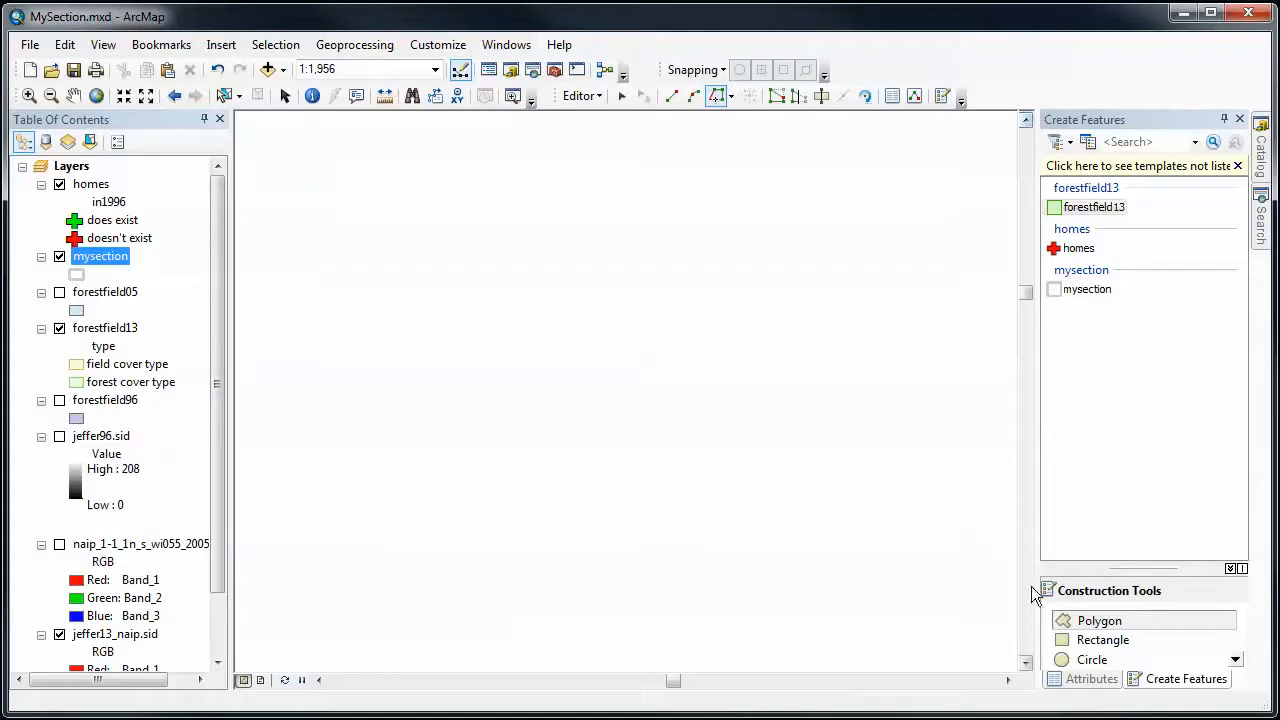
pyautogui.click(97, 96)
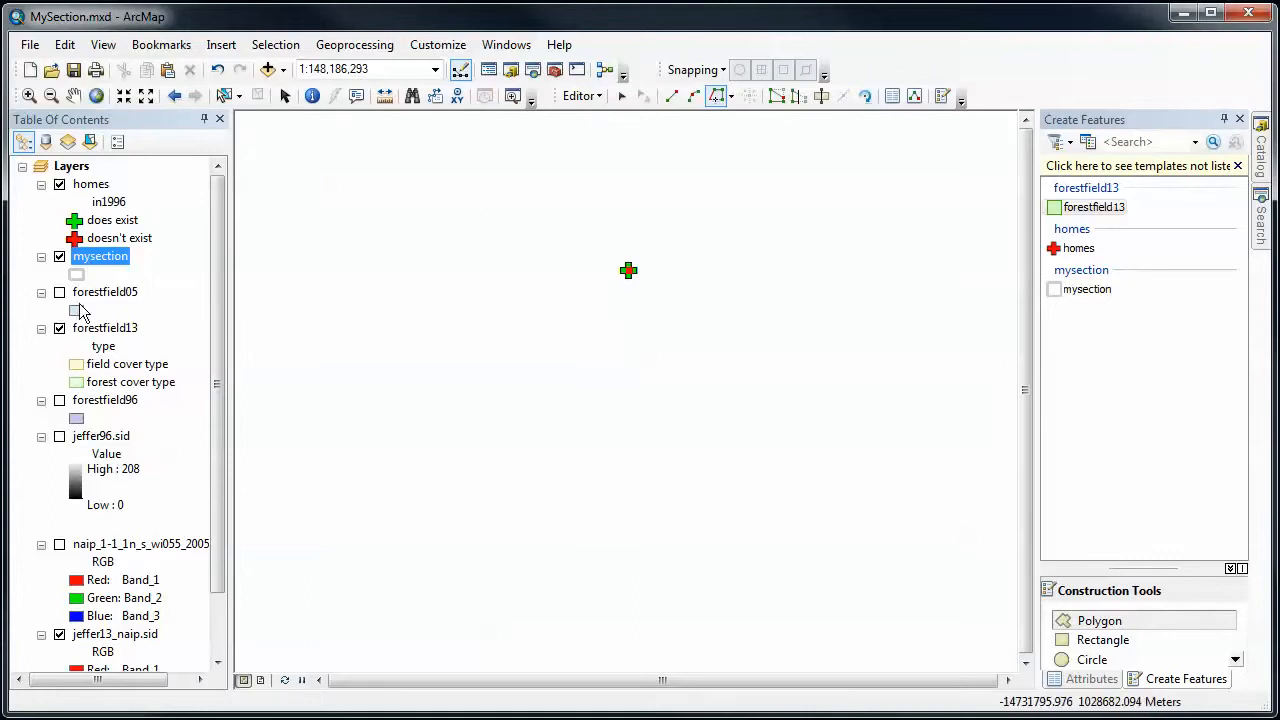
pyautogui.rightClick(89, 256)
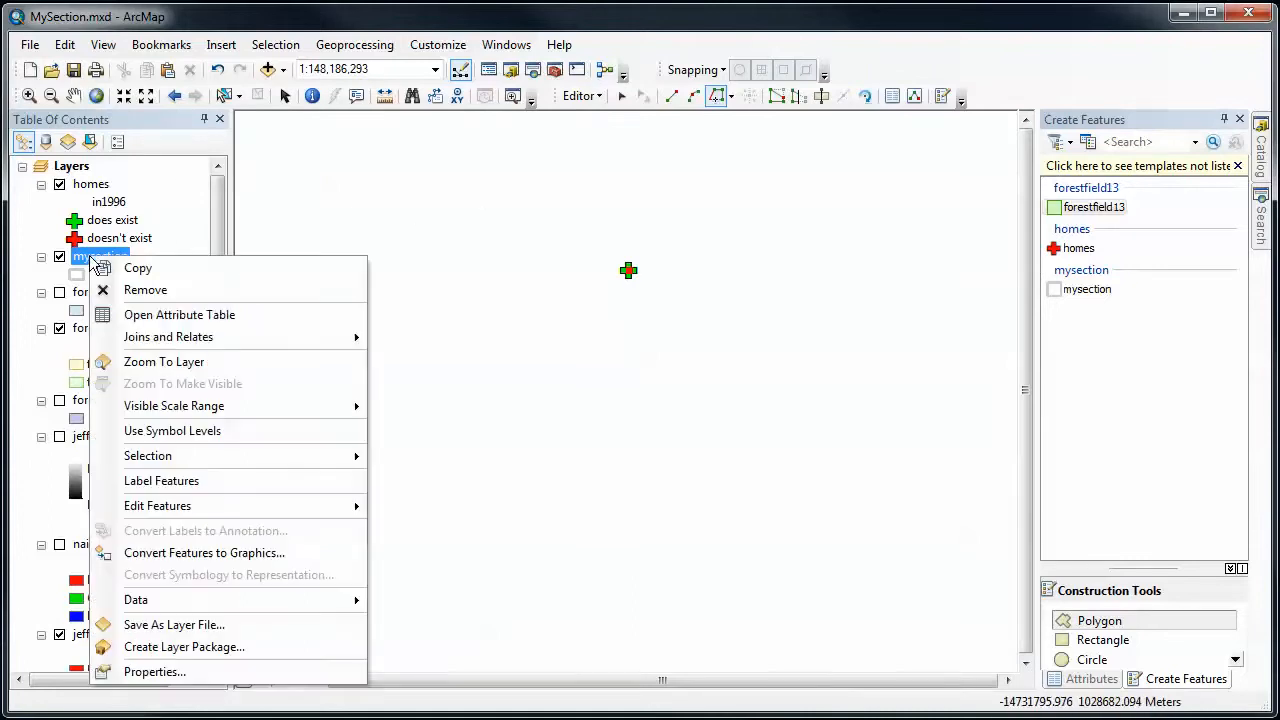
pyautogui.click(130, 362)
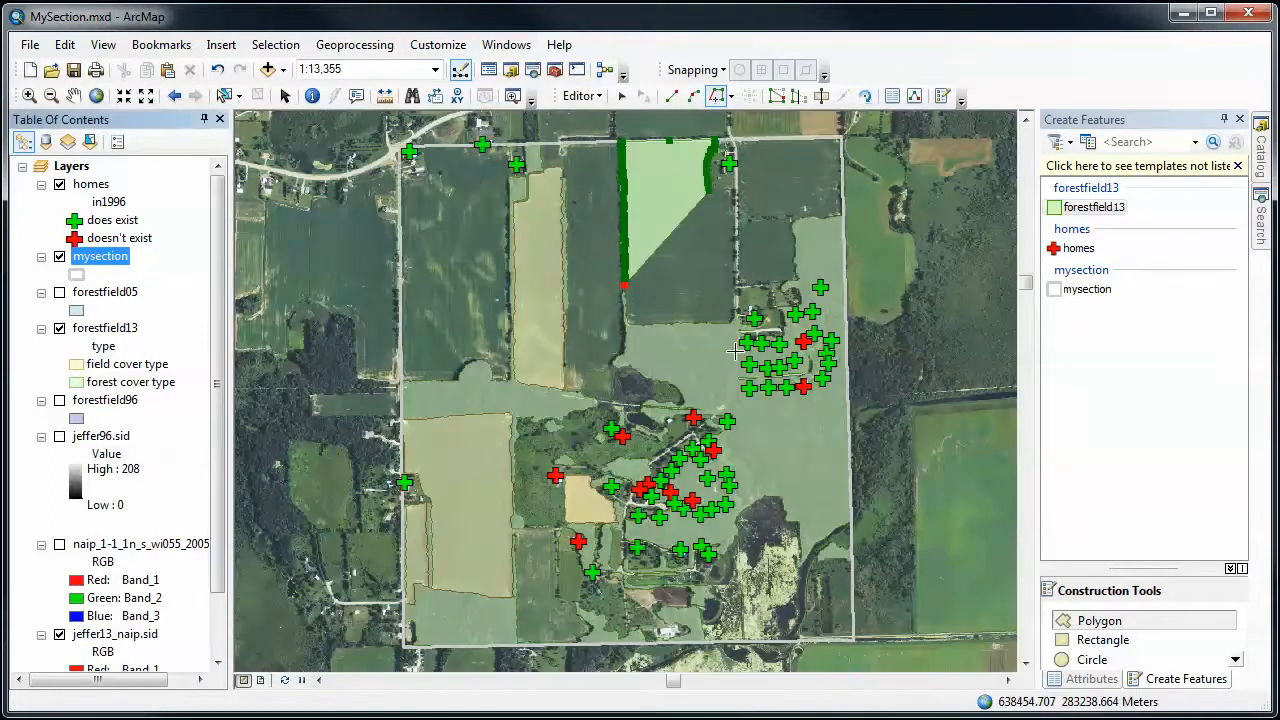
# - Bridge the gap below the fourth tree strip with a straight segment and trace the forest edge around the field's south side to its southeast tip
pyautogui.click(29, 95)
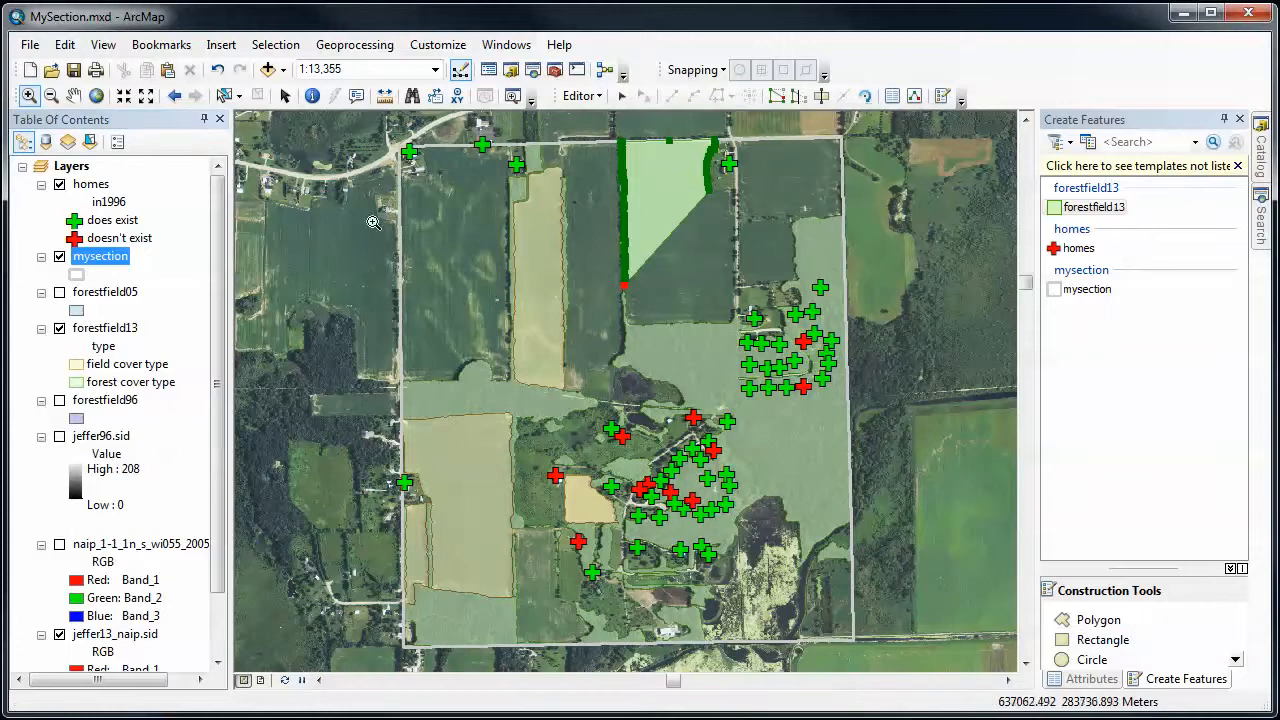
pyautogui.moveTo(606, 266); pyautogui.dragTo(757, 340)
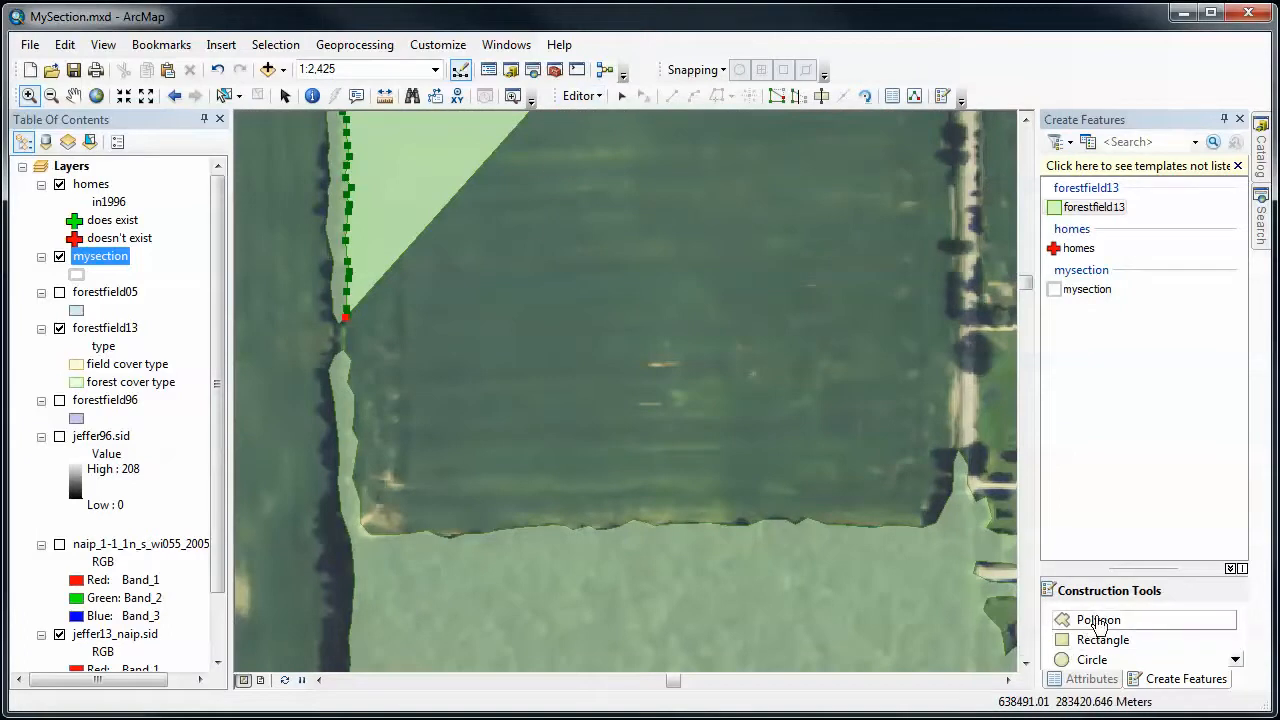
pyautogui.click(1098, 621)
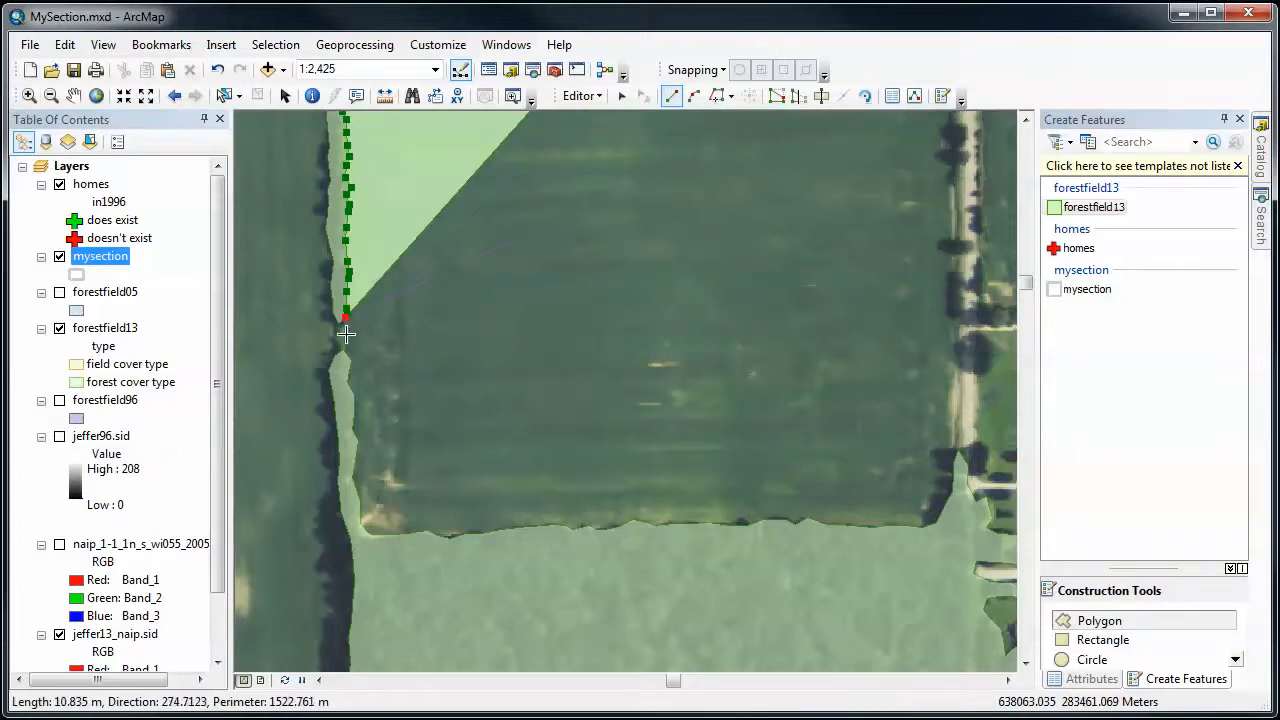
pyautogui.click(346, 333)
pyautogui.click(717, 97)
pyautogui.click(344, 351)
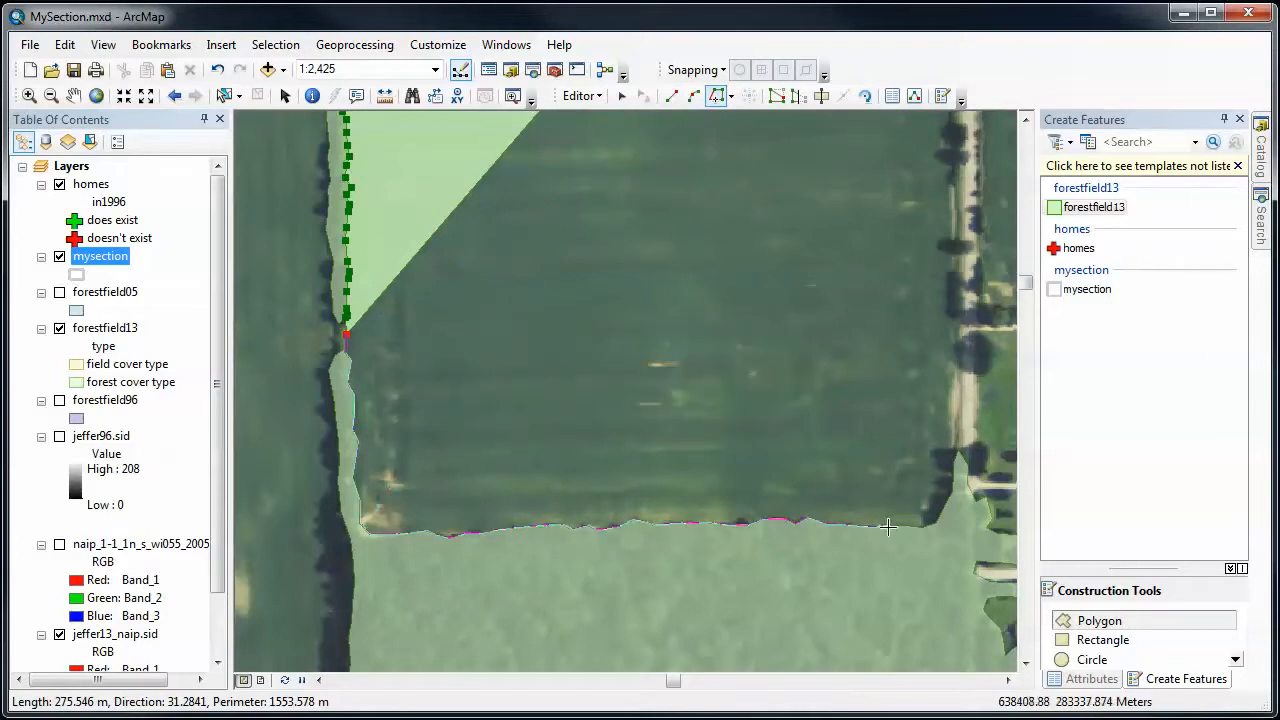
pyautogui.click(958, 452)
# - Digitize the field's east edge northward with straight segments along the west side of the tree-lined road
pyautogui.click(671, 95)
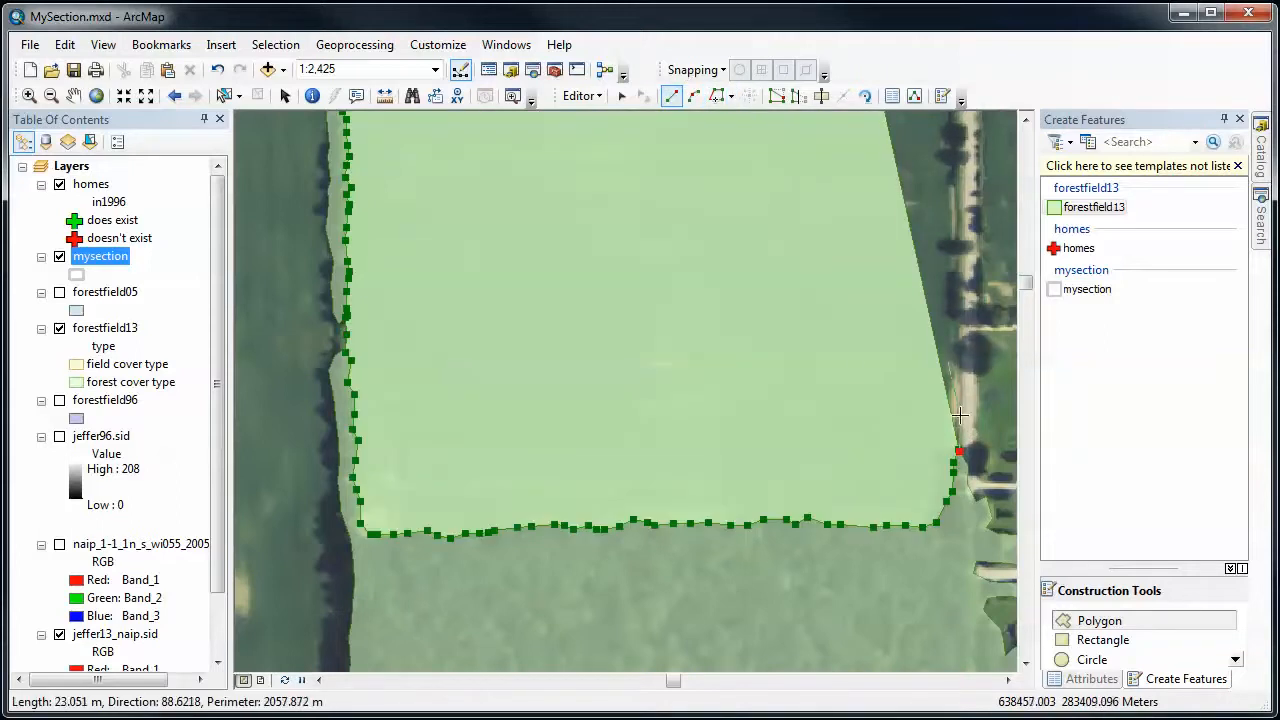
pyautogui.click(1025, 120)
pyautogui.click(1025, 120)
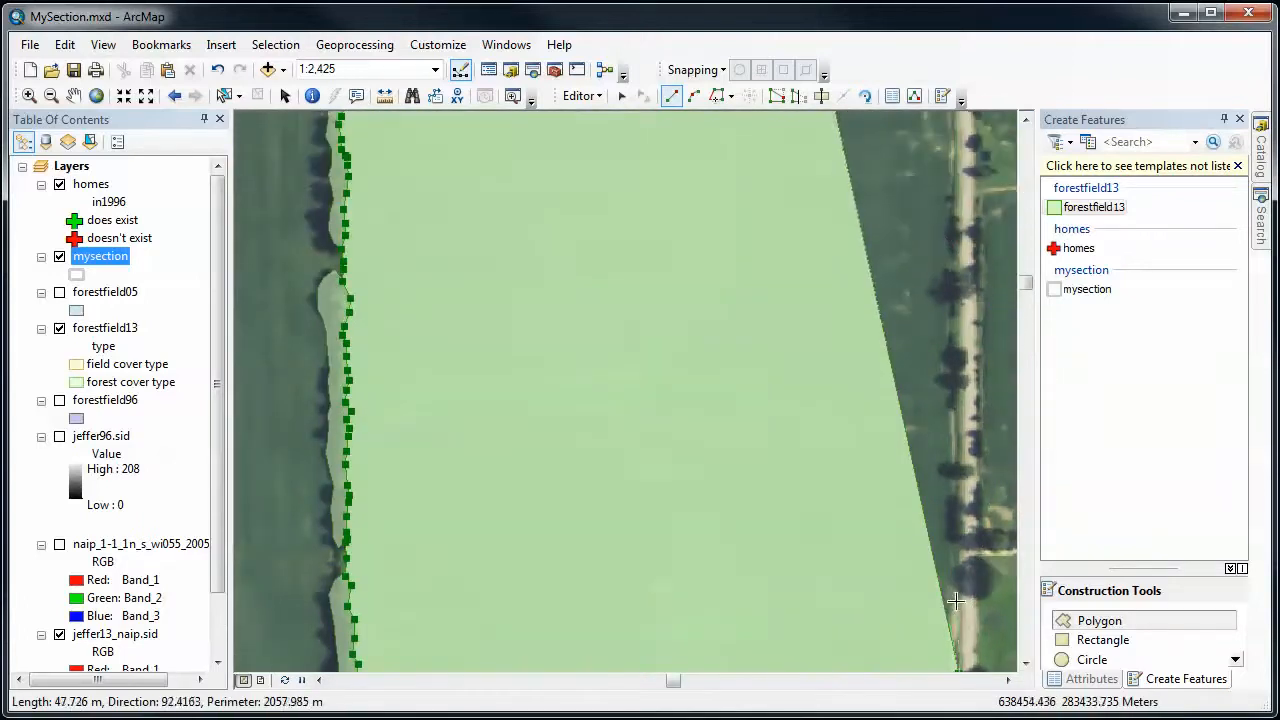
pyautogui.click(957, 600)
pyautogui.click(955, 498)
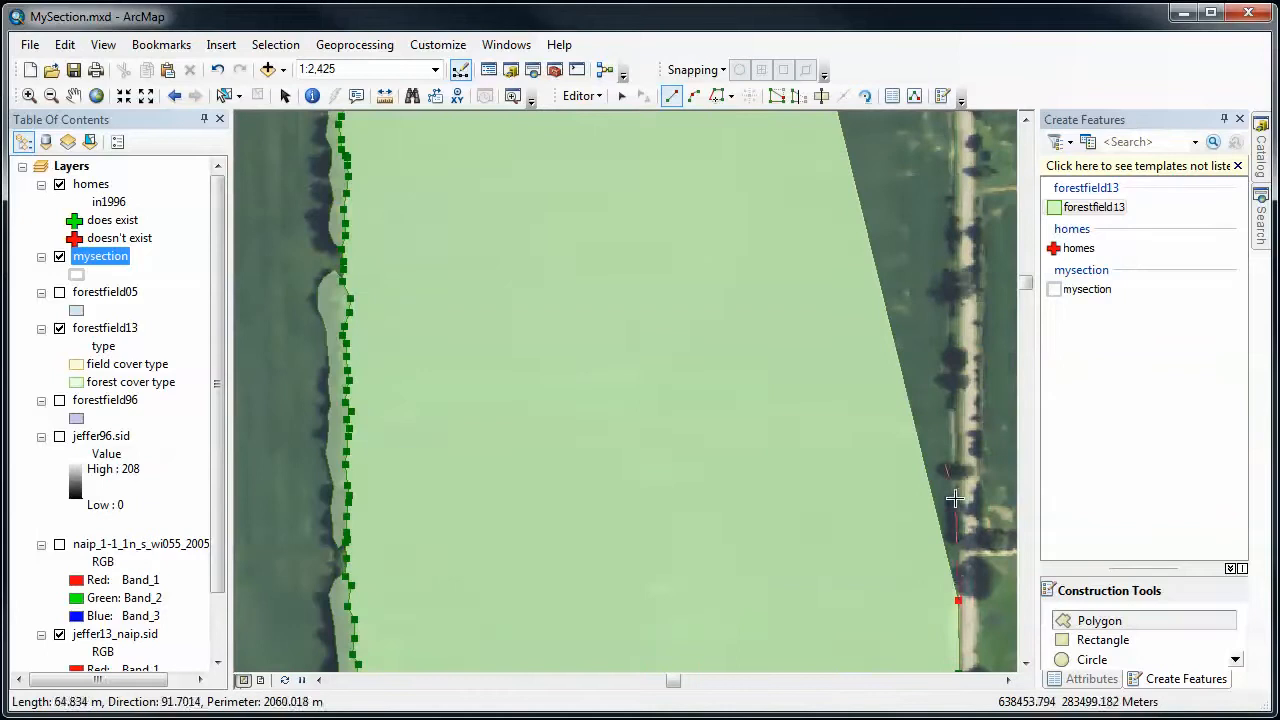
pyautogui.click(951, 403)
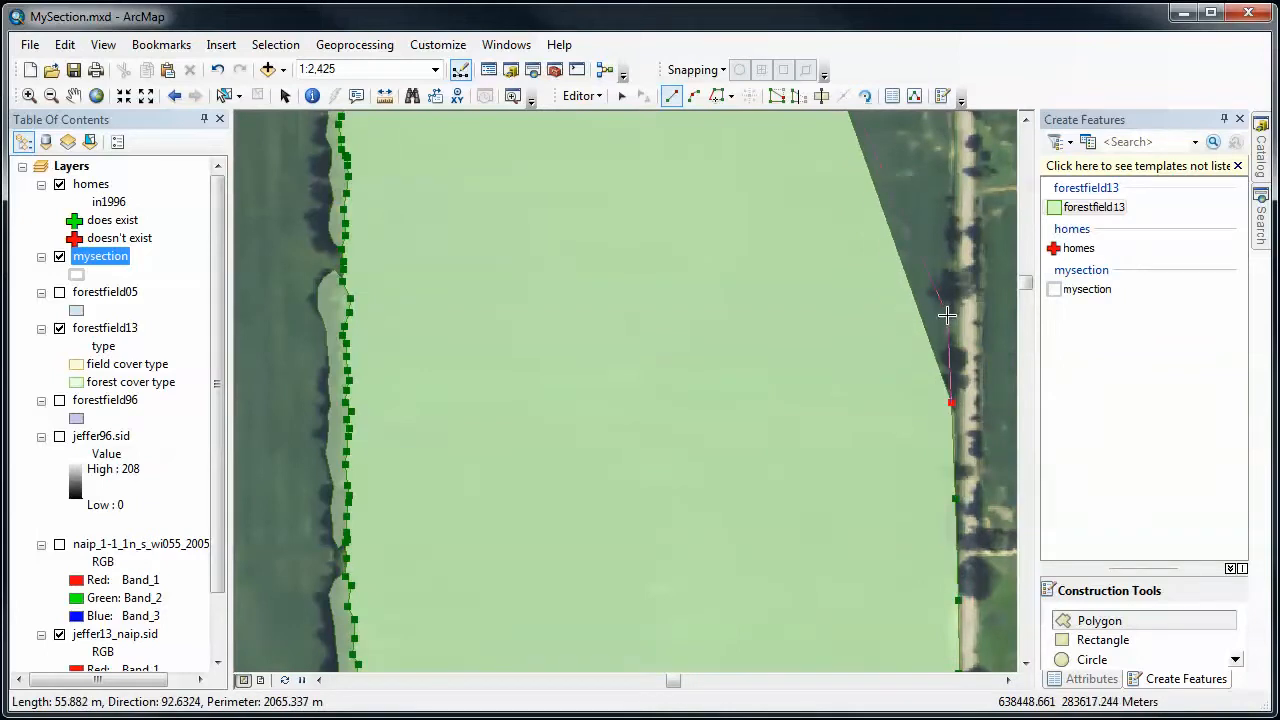
pyautogui.click(947, 315)
pyautogui.click(948, 202)
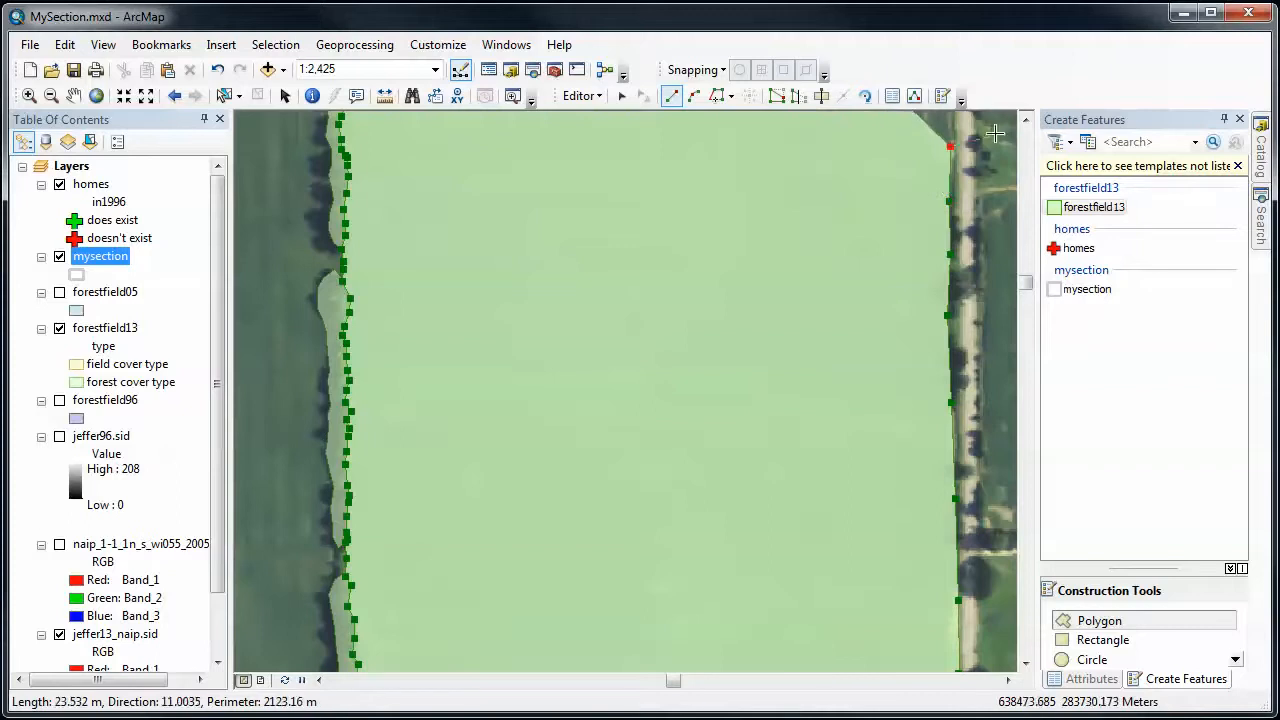
# - Continue the straight segments north to the farmyard corner, follow the farmyard's south edge westward, and finish the polygon near its first vertices
pyautogui.click(1025, 121)
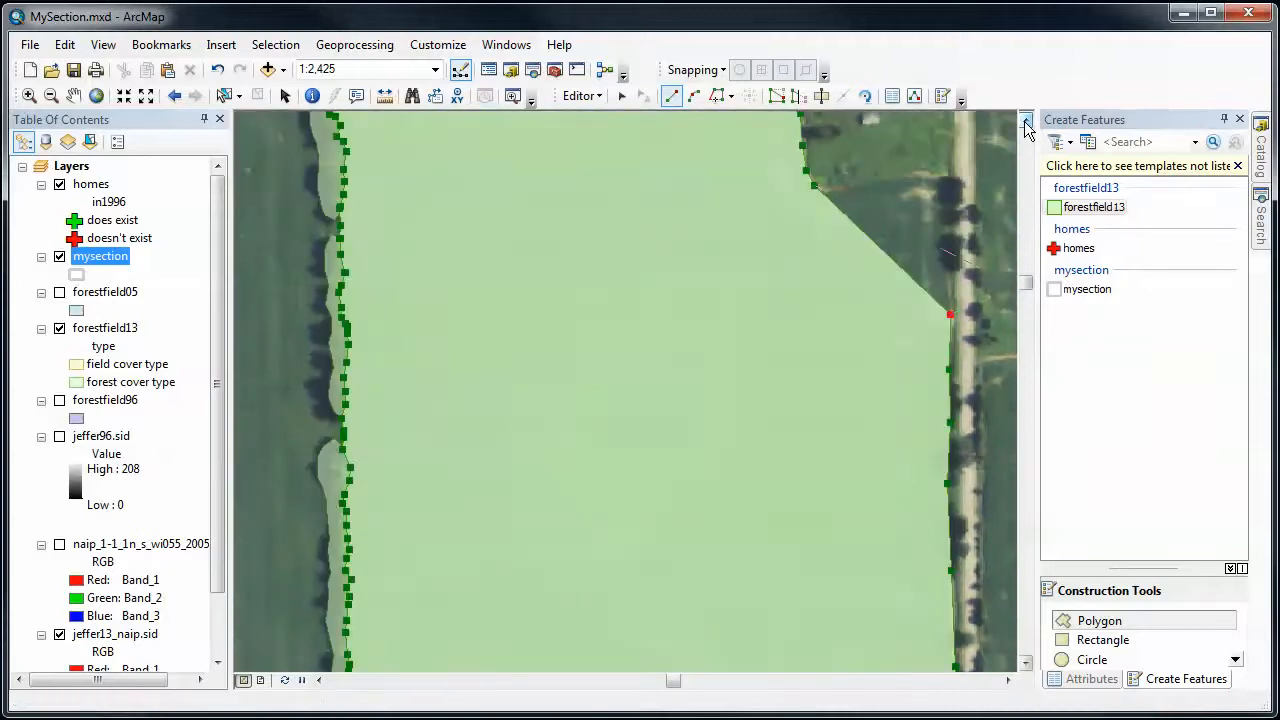
pyautogui.click(950, 241)
pyautogui.click(953, 188)
pyautogui.click(949, 179)
pyautogui.click(928, 178)
pyautogui.click(916, 175)
pyautogui.click(898, 179)
pyautogui.click(865, 186)
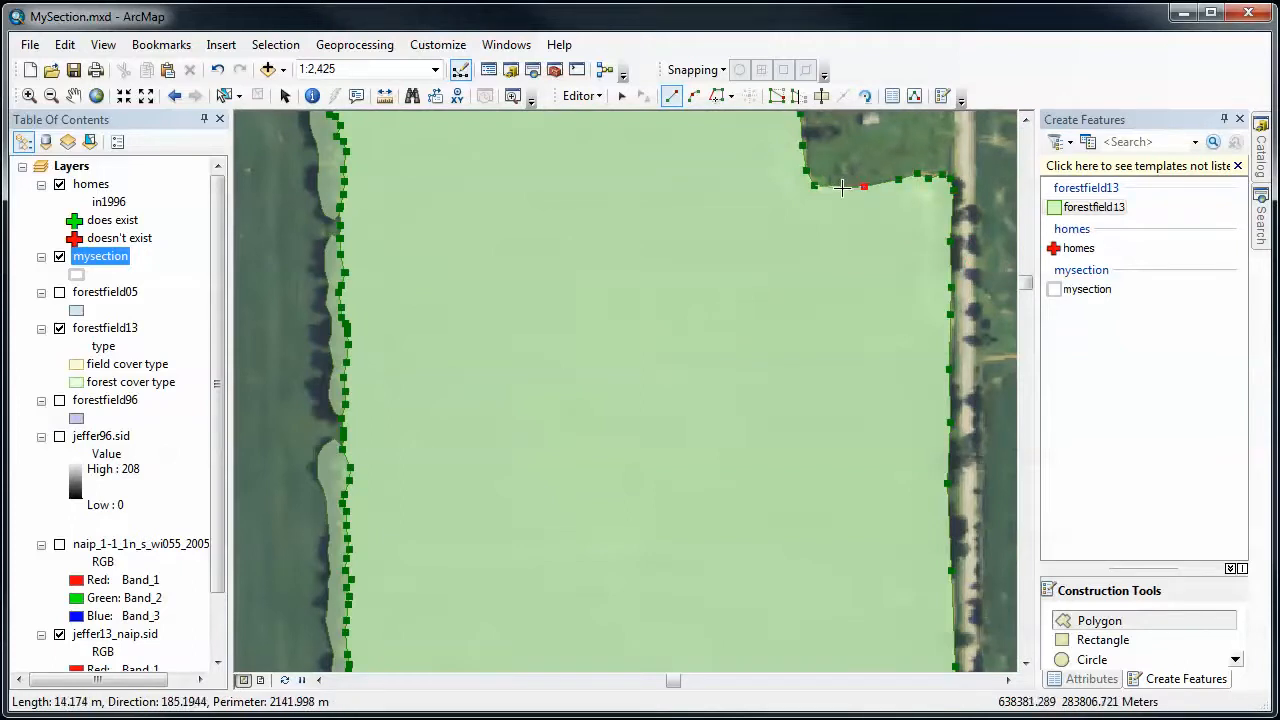
pyautogui.click(838, 188)
pyautogui.doubleClick(839, 188)
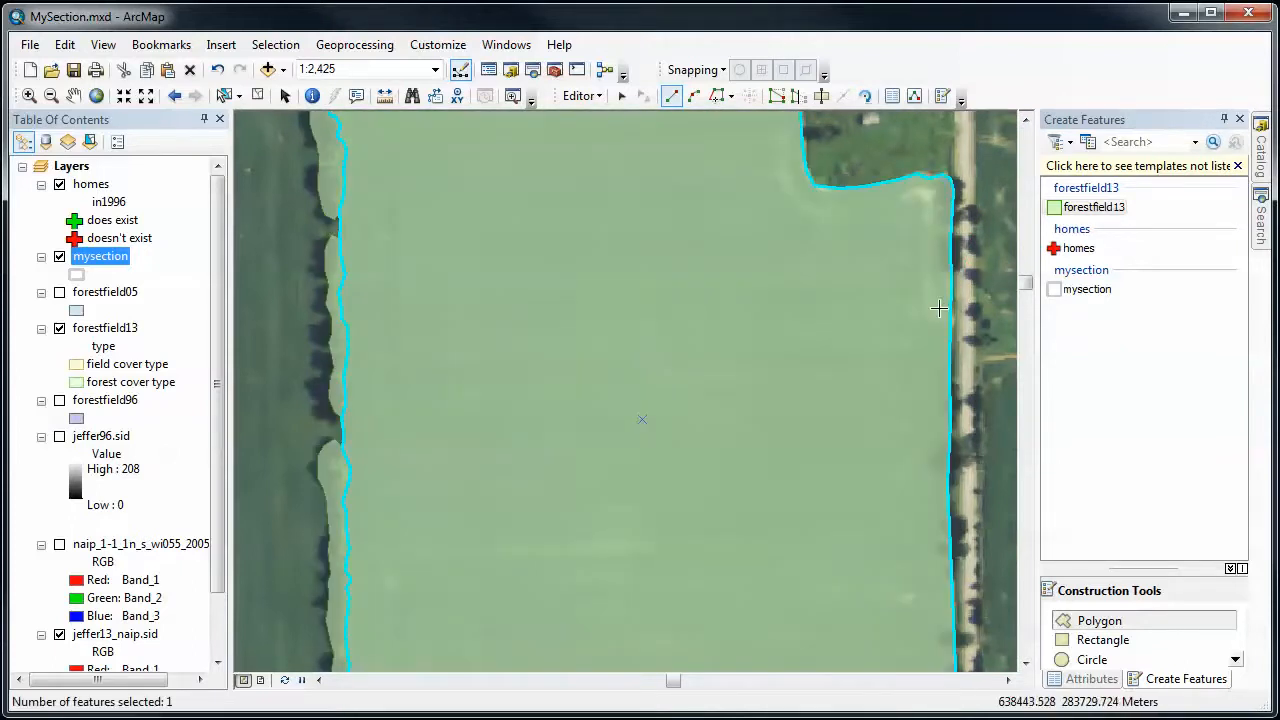
# - Set the new polygon's type attribute to field cover type and save the edits
pyautogui.click(1091, 679)
pyautogui.click(1207, 308)
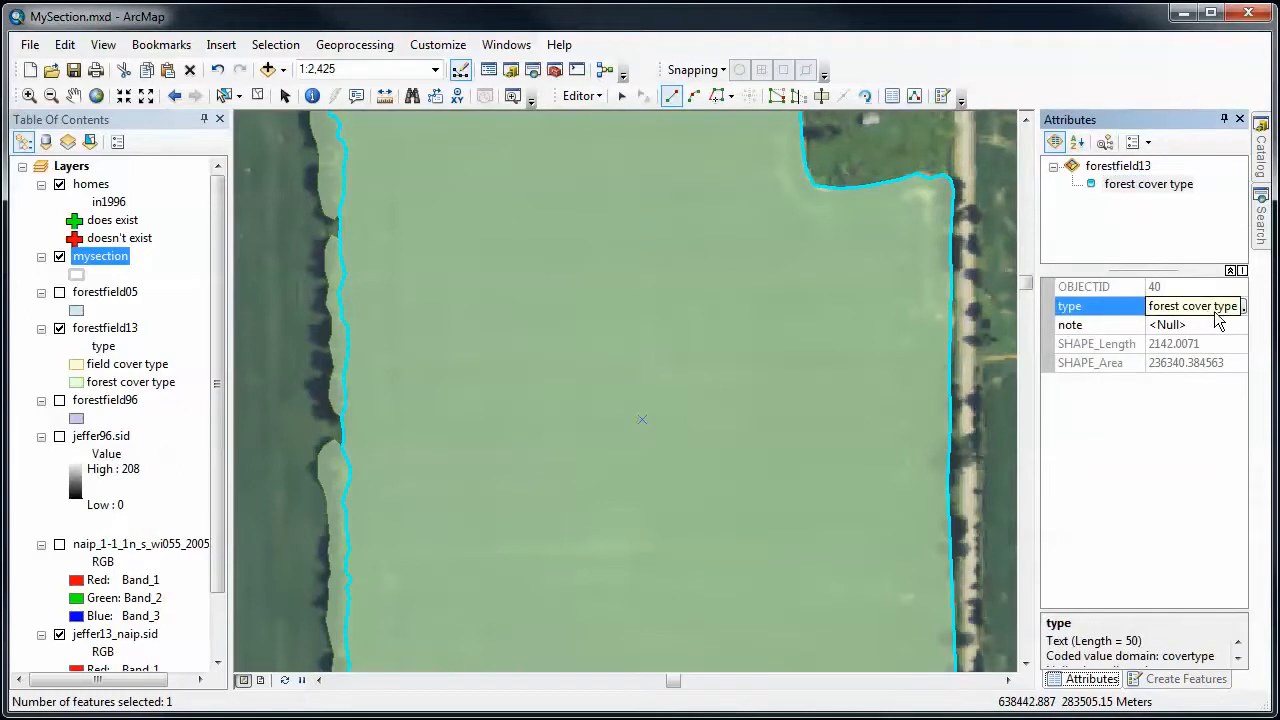
pyautogui.click(1238, 307)
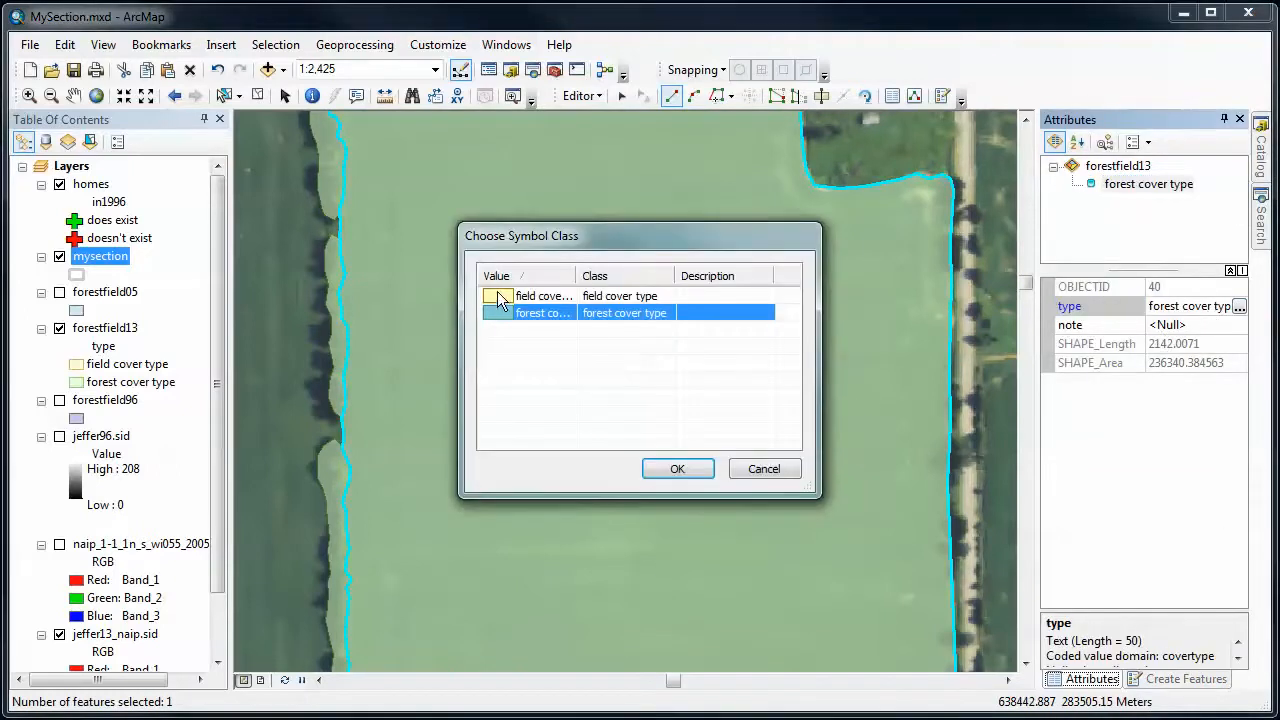
pyautogui.click(497, 298)
pyautogui.click(677, 469)
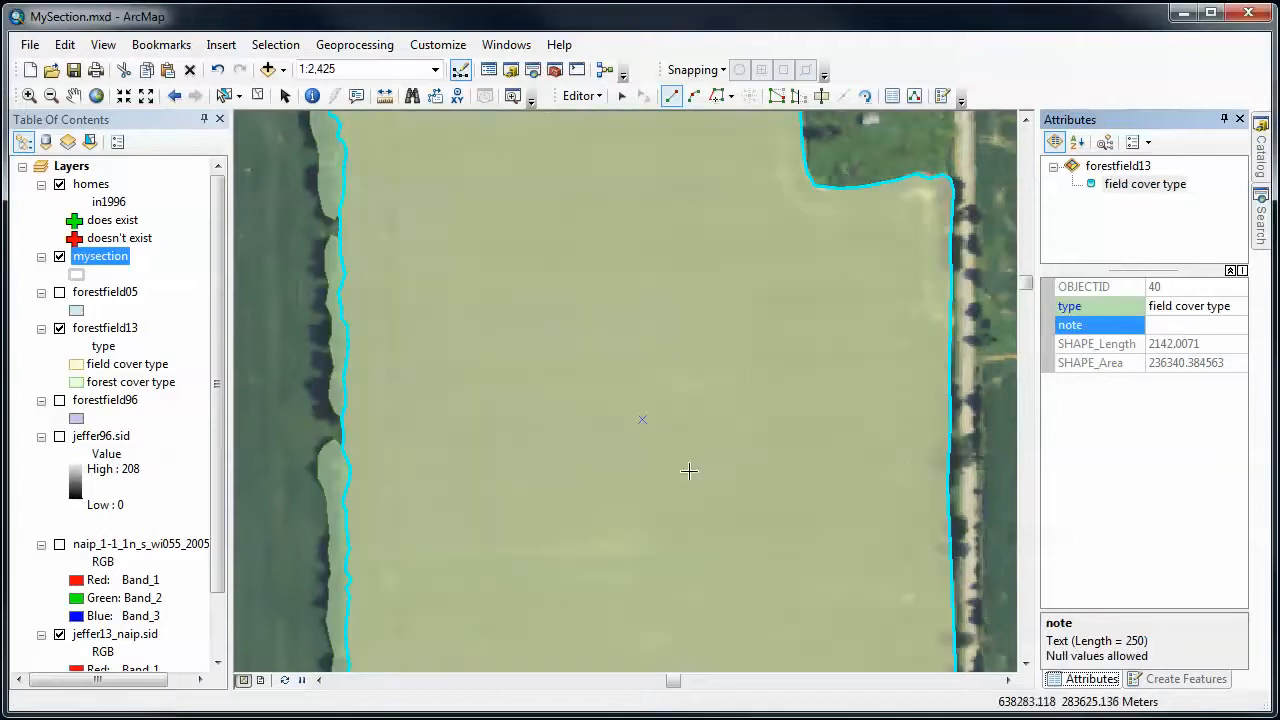
pyautogui.click(581, 96)
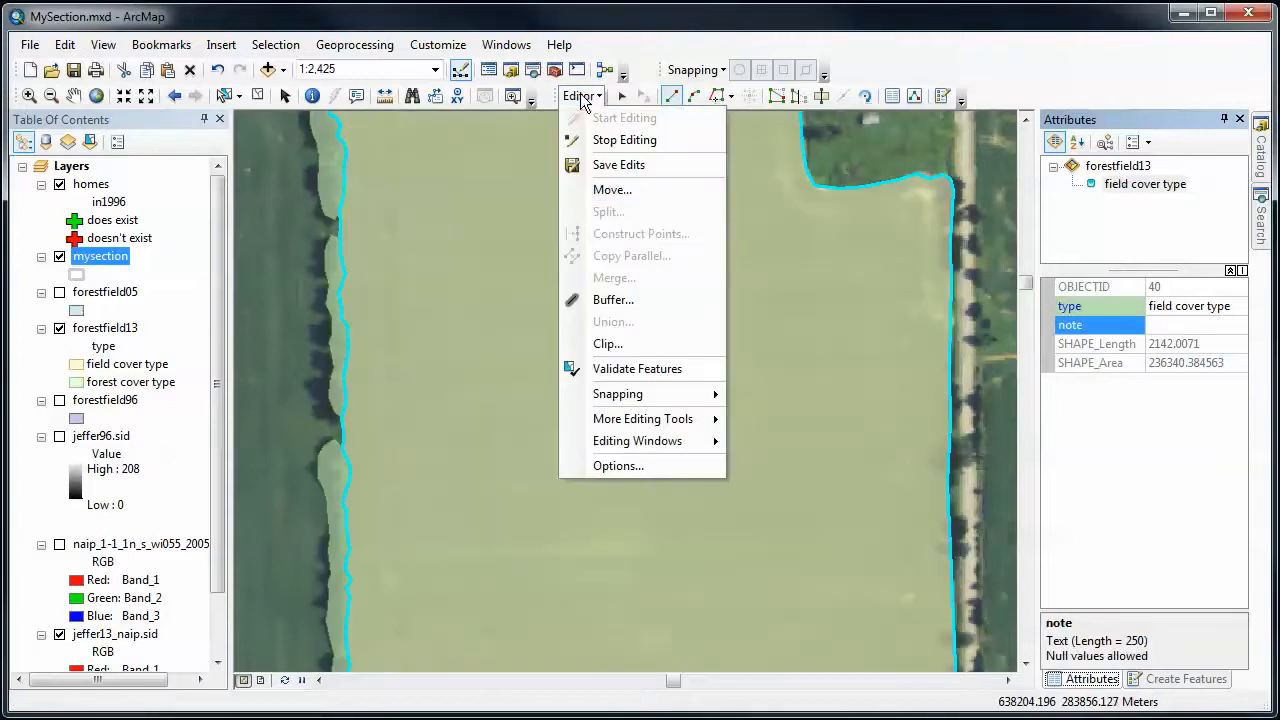
pyautogui.click(607, 165)
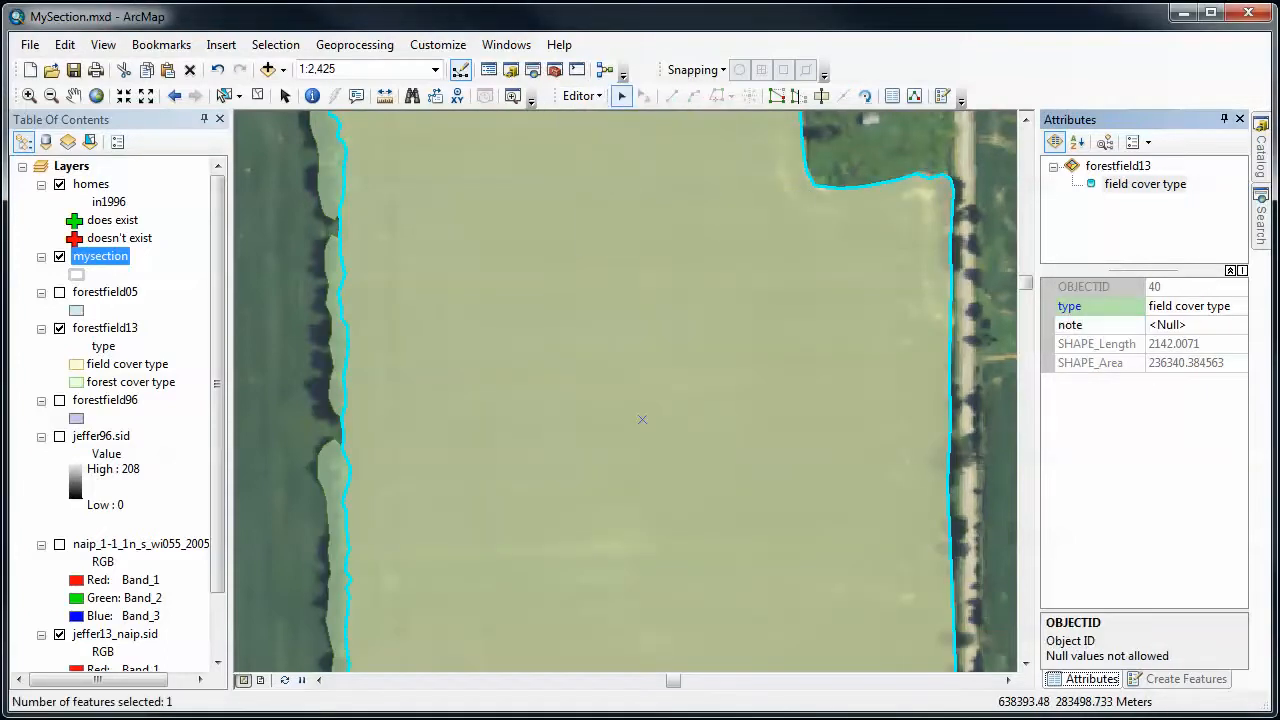